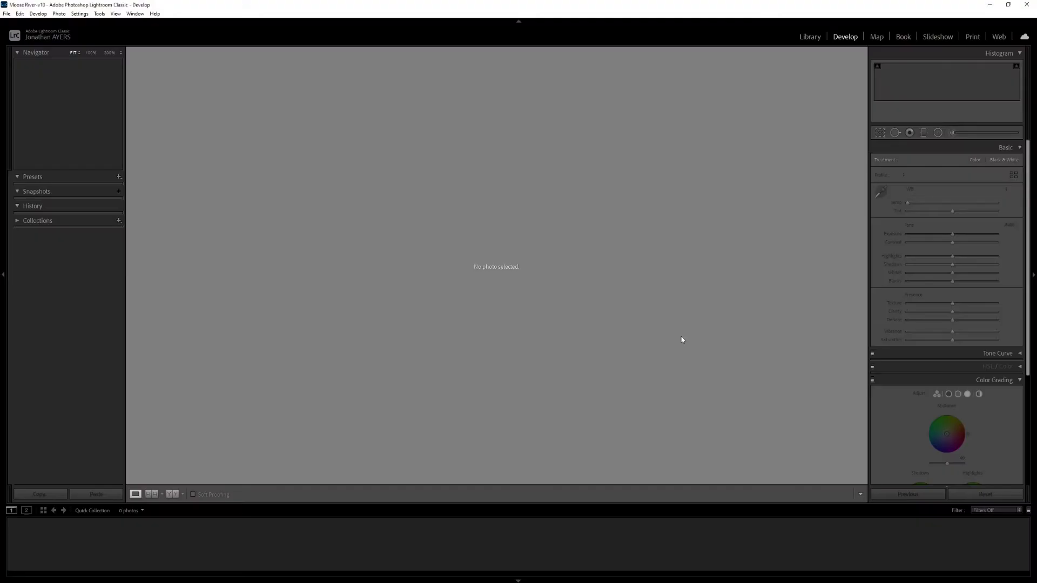
# Open and dismiss the File menu a few times to look over its catalog and import options
pyautogui.click(7, 14)
pyautogui.click(437, 201)
pyautogui.click(11, 15)
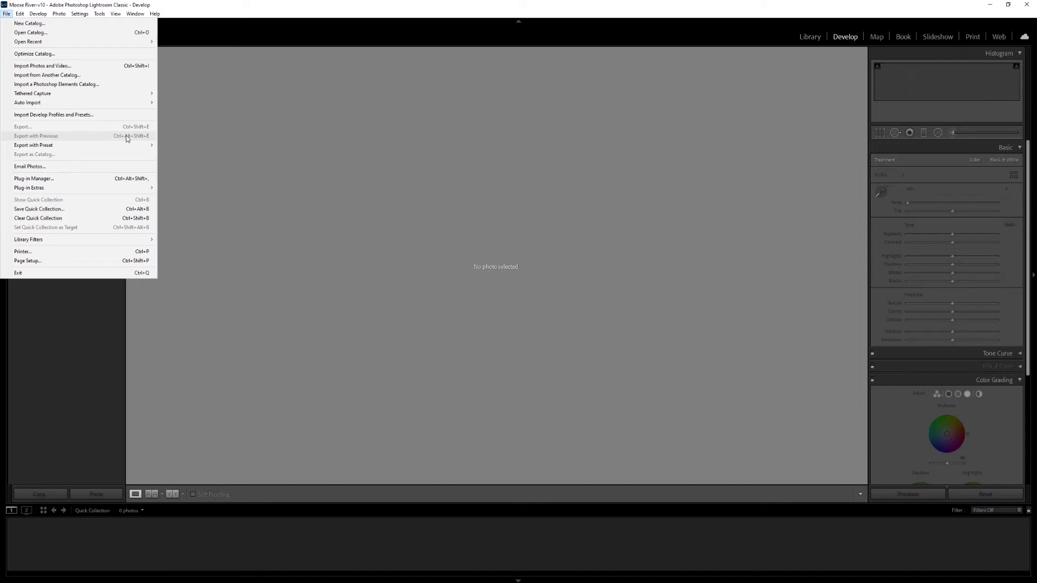
pyautogui.click(7, 14)
# Create a new catalog named 'Switzerland' from the File menu
pyautogui.click(38, 13)
pyautogui.click(30, 23)
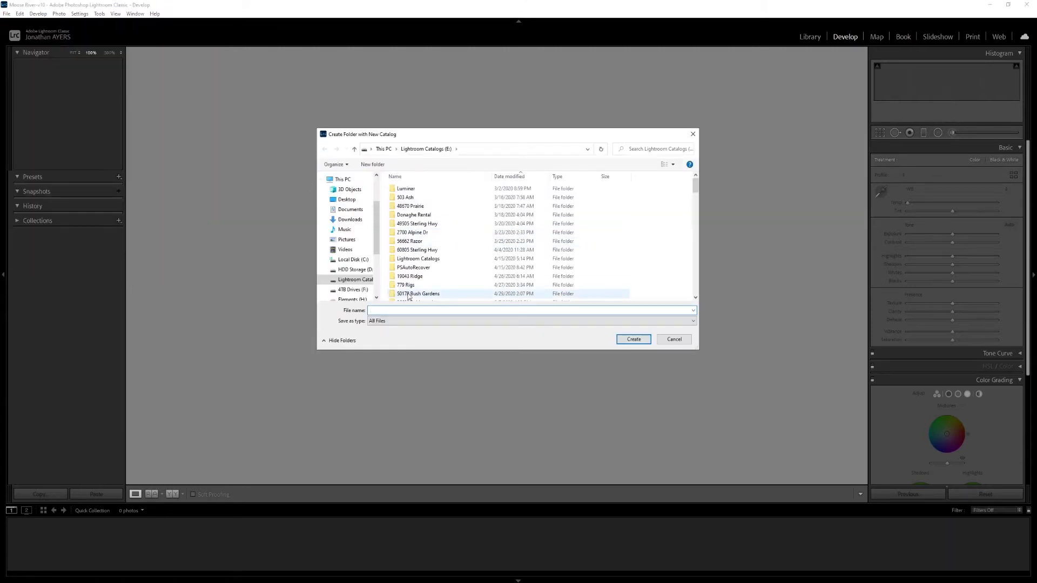
pyautogui.write('Switzerland')
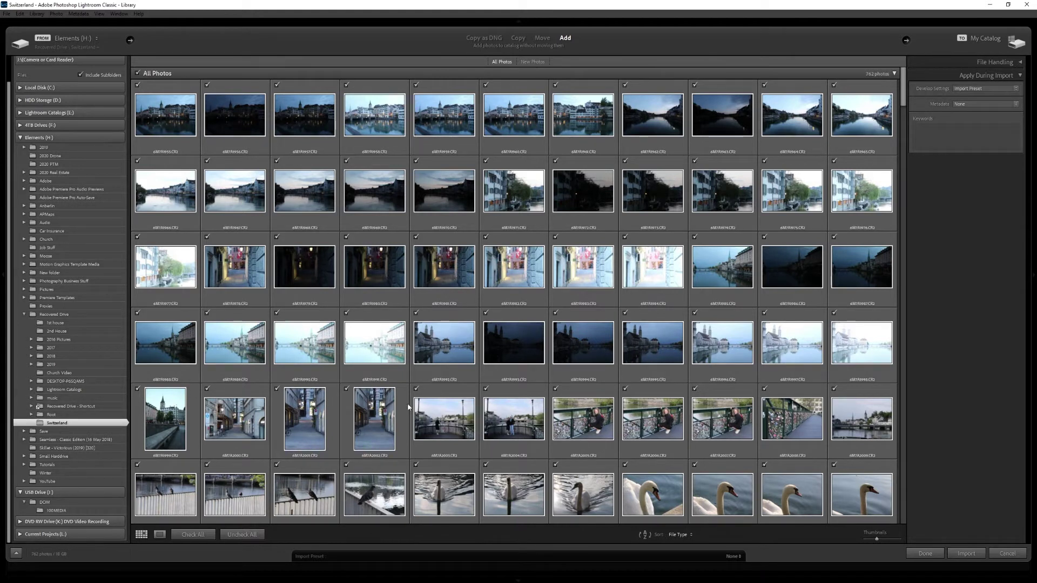
# After trying Move, Copy and Copy as DNG, import the Switzerland photos using Add
pyautogui.click(542, 38)
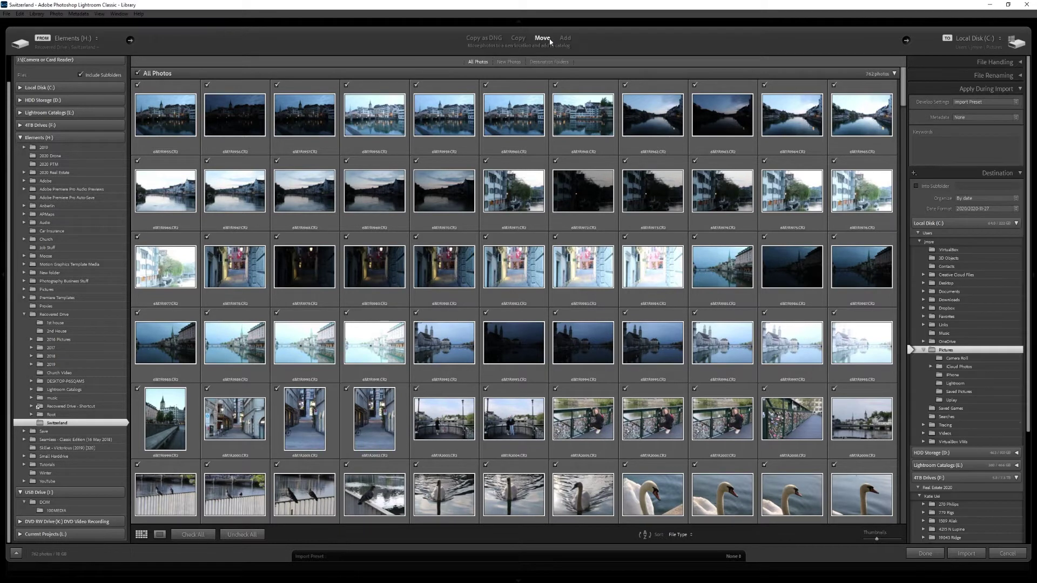
pyautogui.click(920, 245)
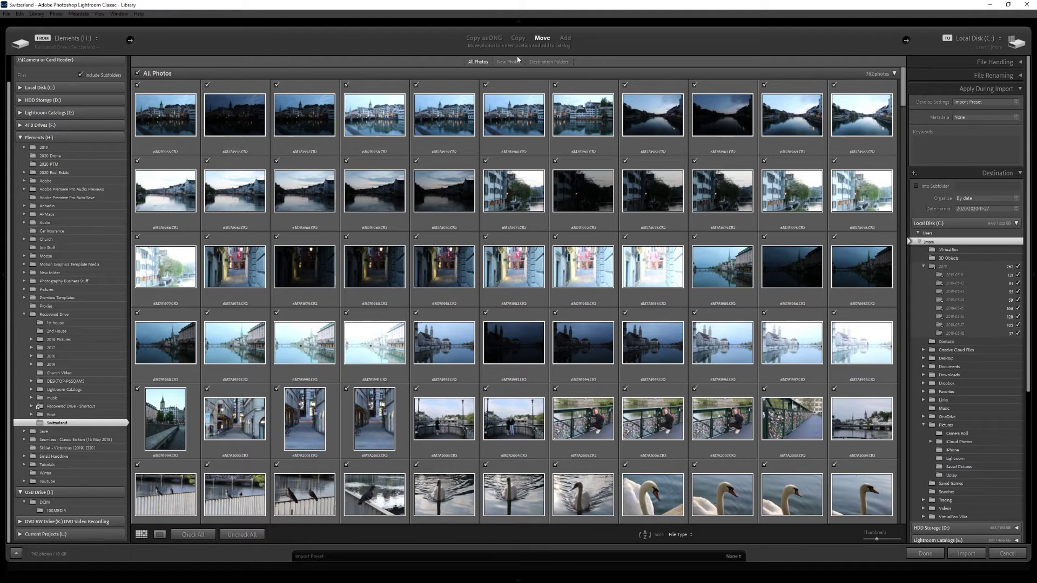
pyautogui.click(521, 38)
pyautogui.click(488, 39)
pyautogui.click(565, 38)
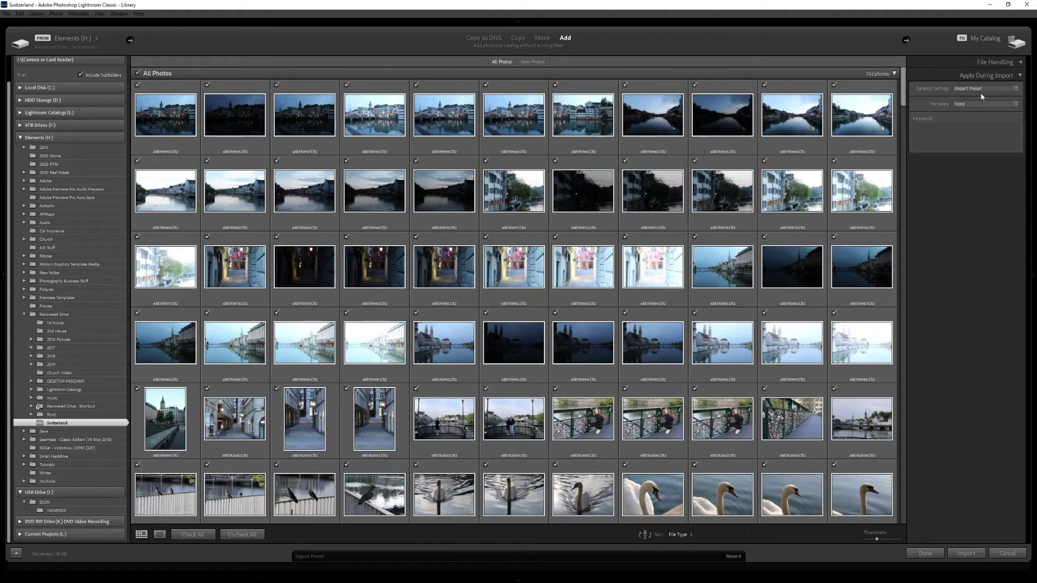
pyautogui.click(966, 553)
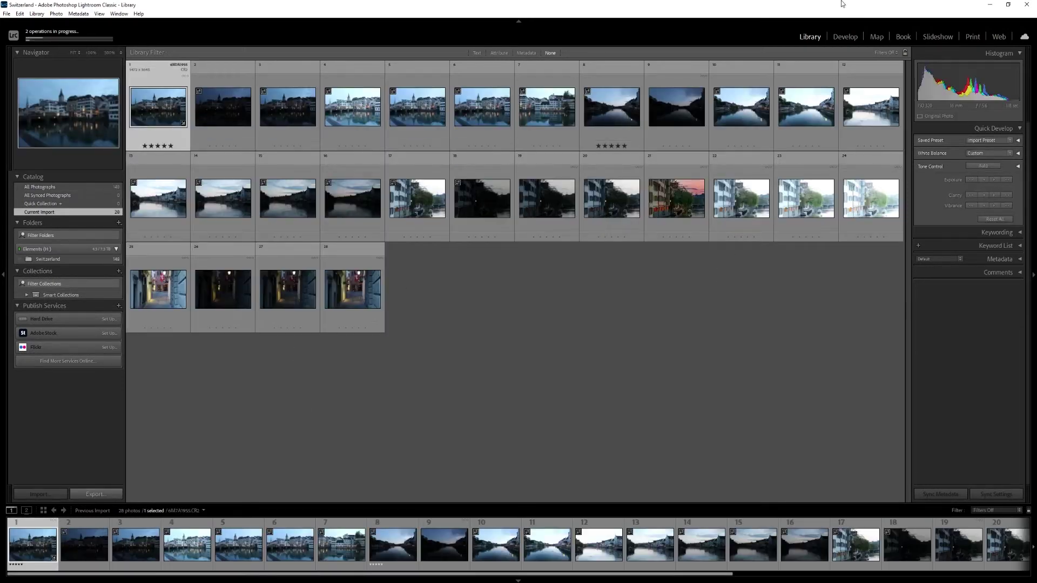
# Switch to the Develop module to edit 6M7A1955.CR2
pyautogui.click(846, 37)
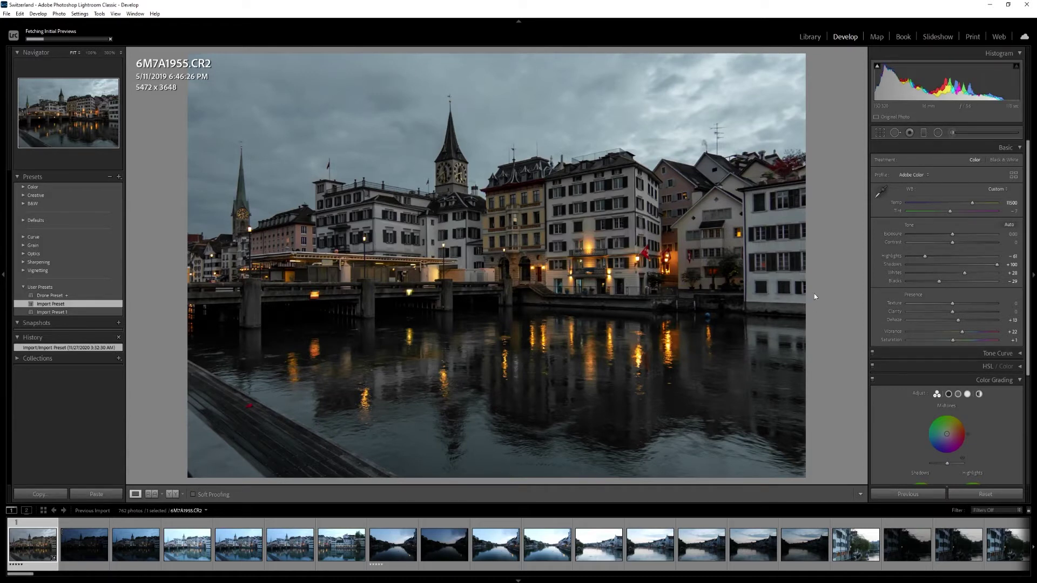
# Select the fifteenth filmstrip photo, 6M7A1969.CR2, the dusk river shot
pyautogui.click(751, 545)
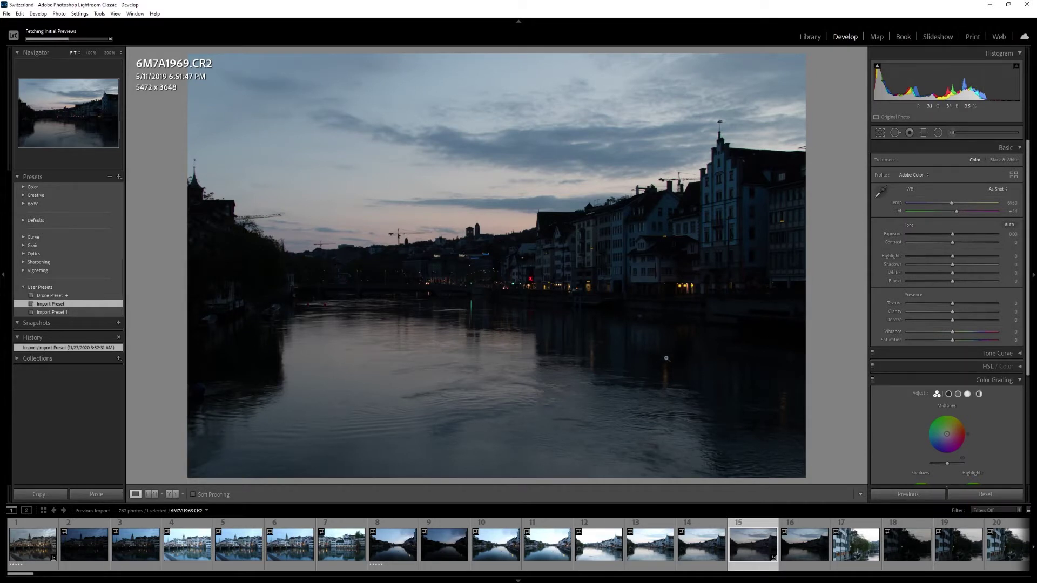
# Collapse Color Grading and lower Noise Reduction Detail to 33 in the Detail panel
pyautogui.scroll(-4, 964, 260)
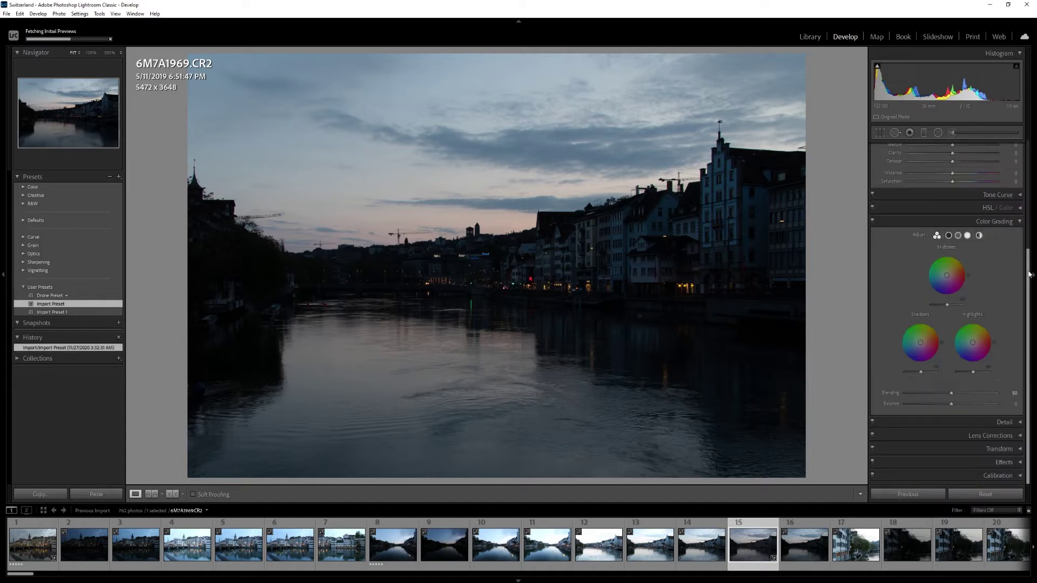
pyautogui.click(1020, 222)
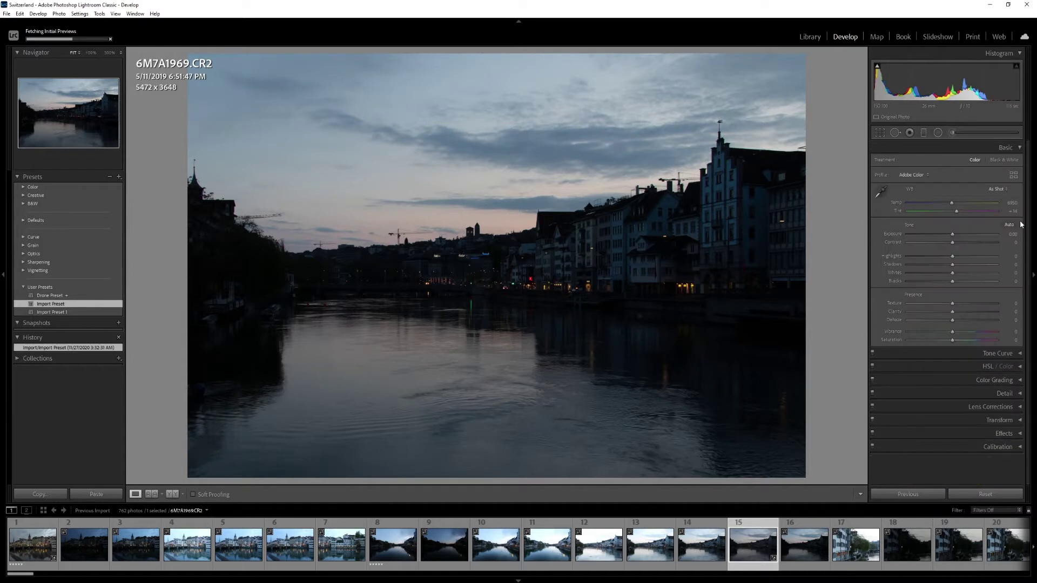
pyautogui.click(1020, 394)
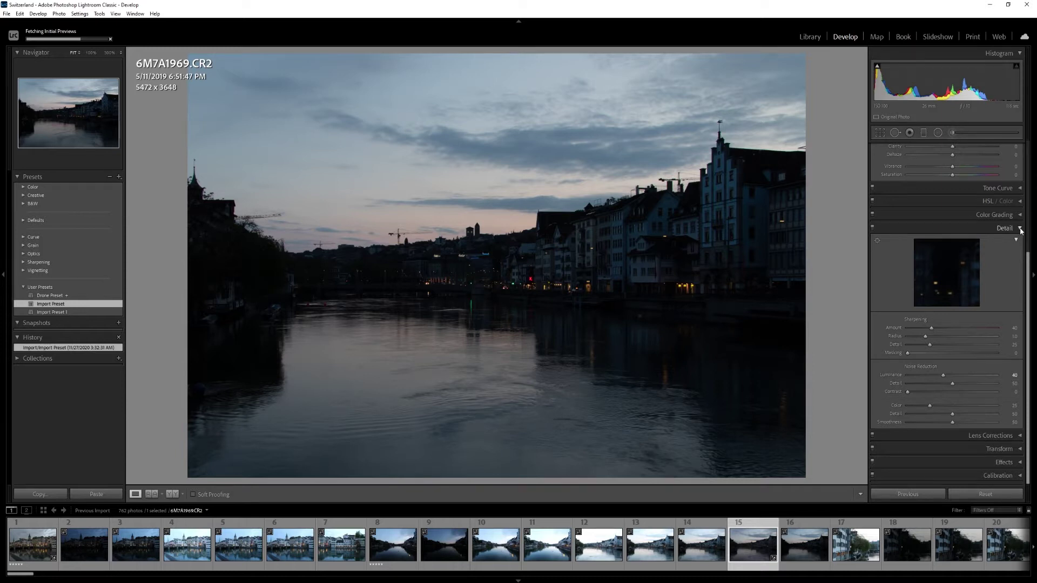
pyautogui.moveTo(932, 383); pyautogui.dragTo(937, 385)
pyautogui.click(1020, 229)
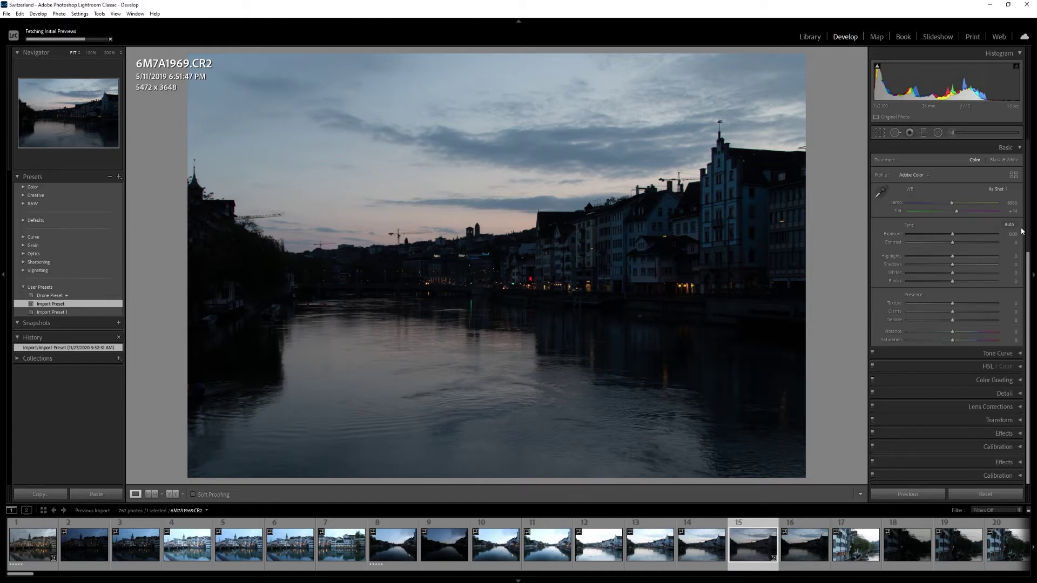
pyautogui.click(1019, 394)
pyautogui.click(1020, 283)
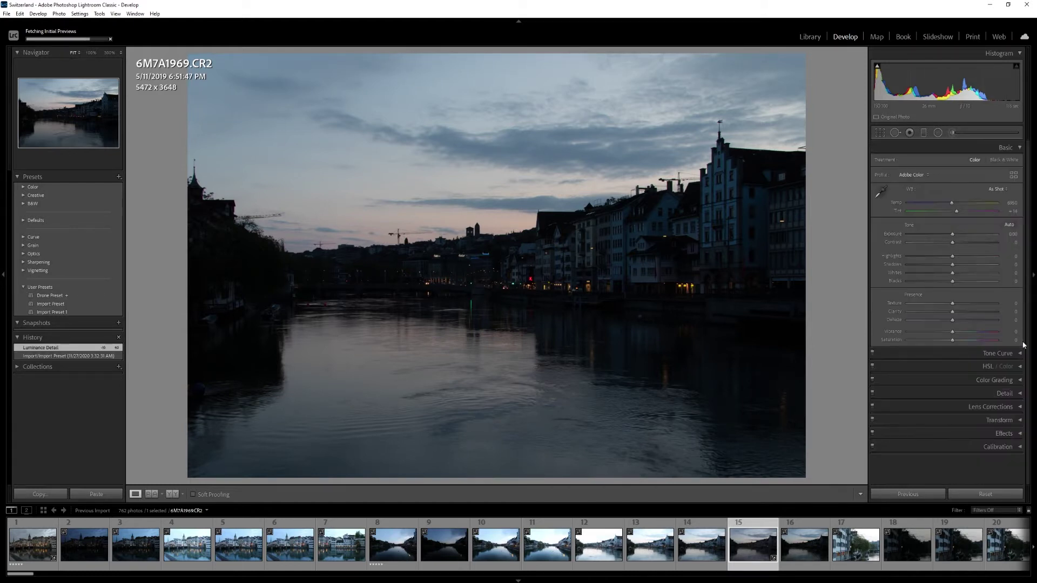
# Review the Lens Corrections panel, then move on to photo 6M7A1968.CR2
pyautogui.click(1020, 407)
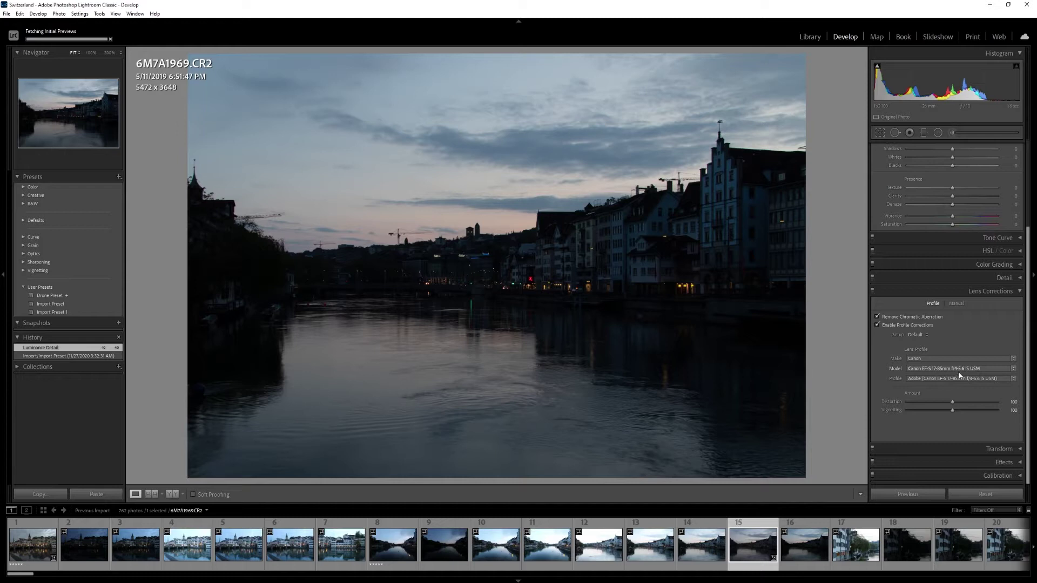
pyautogui.click(1018, 292)
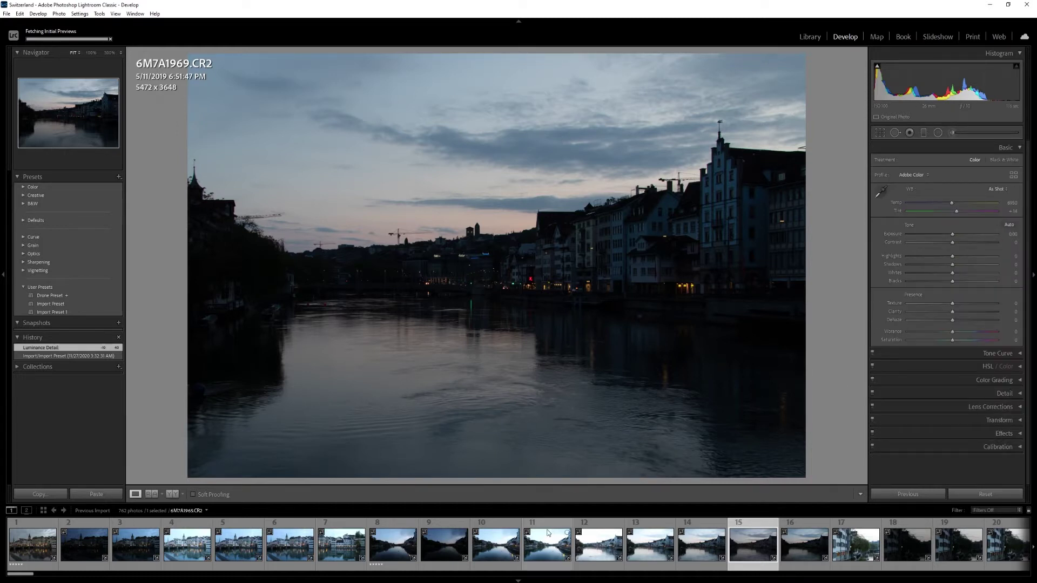
pyautogui.click(709, 544)
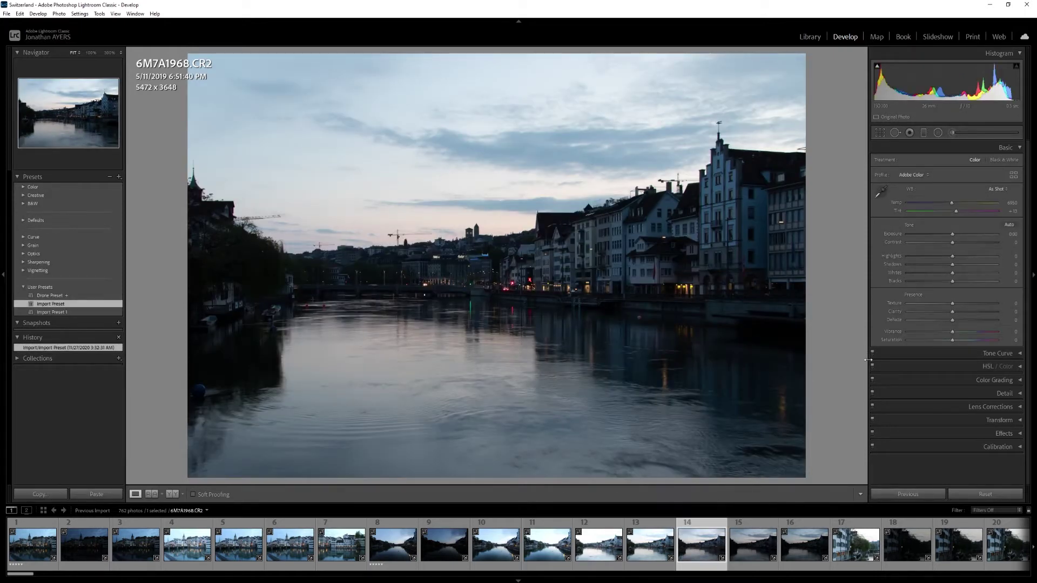
# Test brighter Exposure and -100 Contrast, then reset both back to 0
pyautogui.moveTo(954, 235)
pyautogui.mouseDown()
pyautogui.moveTo(942, 241)
pyautogui.moveTo(958, 237)
pyautogui.mouseUp()
pyautogui.doubleClick(958, 235)
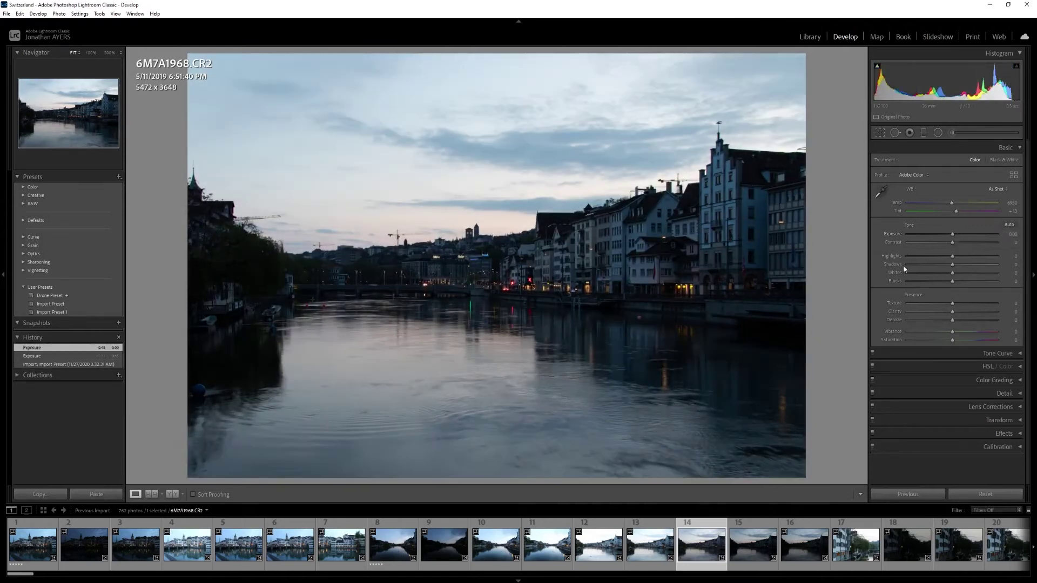
pyautogui.moveTo(964, 242); pyautogui.dragTo(893, 258)
pyautogui.doubleClick(954, 242)
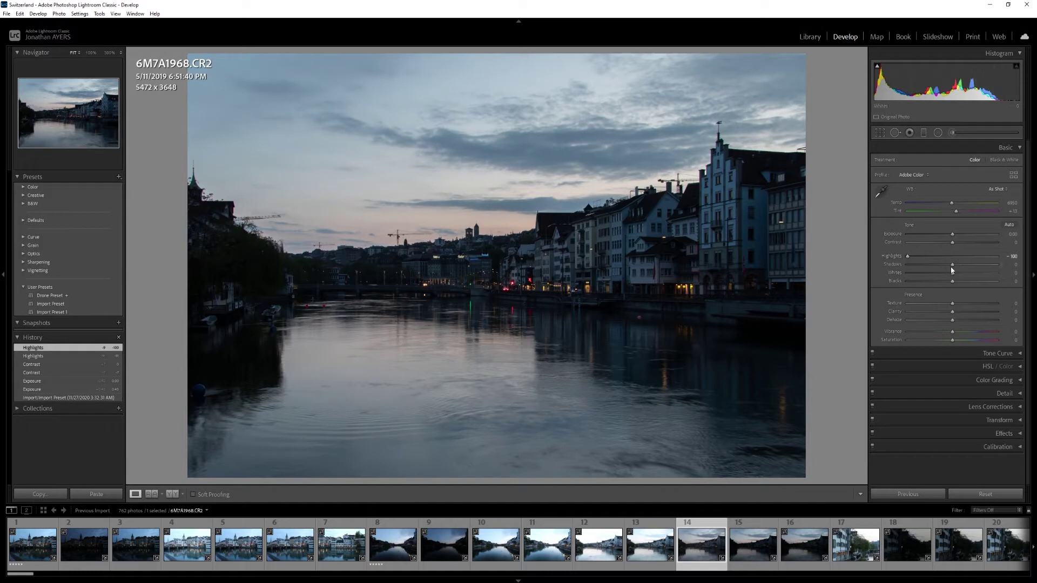
# Lift Shadows to about +90 and push Whites up
pyautogui.moveTo(952, 264); pyautogui.dragTo(987, 265)
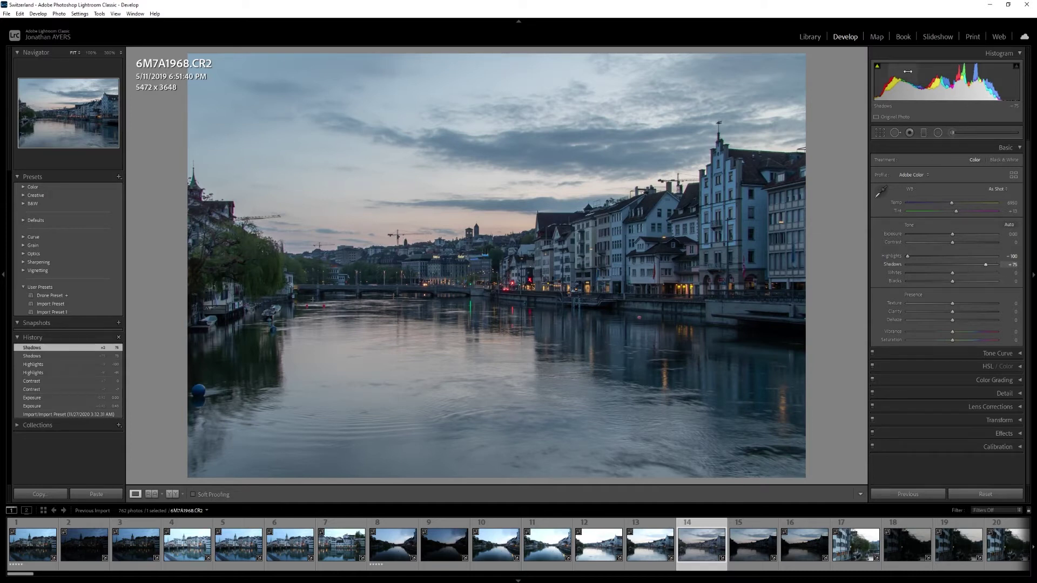
pyautogui.moveTo(986, 264); pyautogui.dragTo(994, 265)
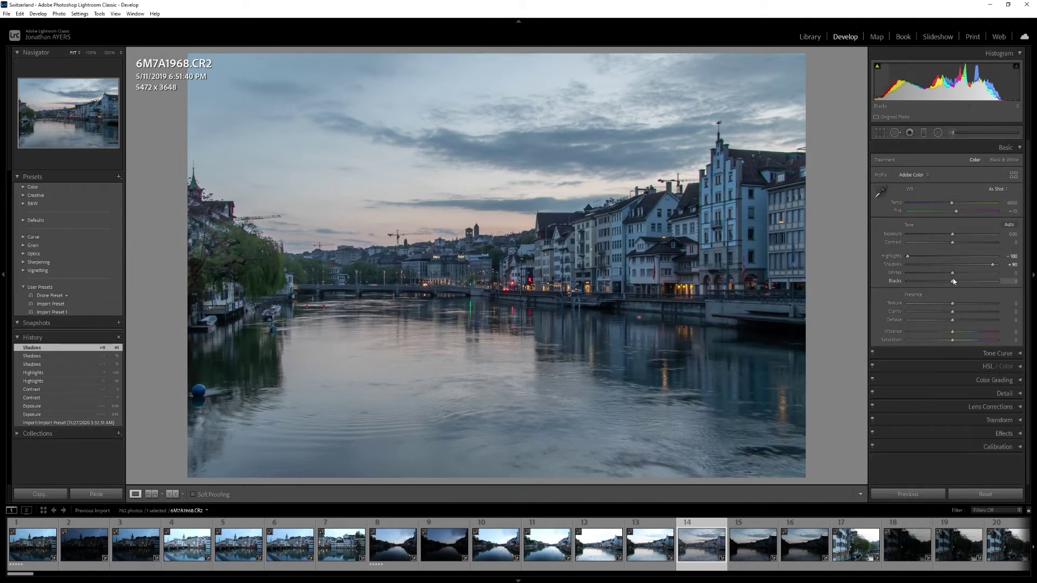
pyautogui.moveTo(954, 274); pyautogui.dragTo(998, 270)
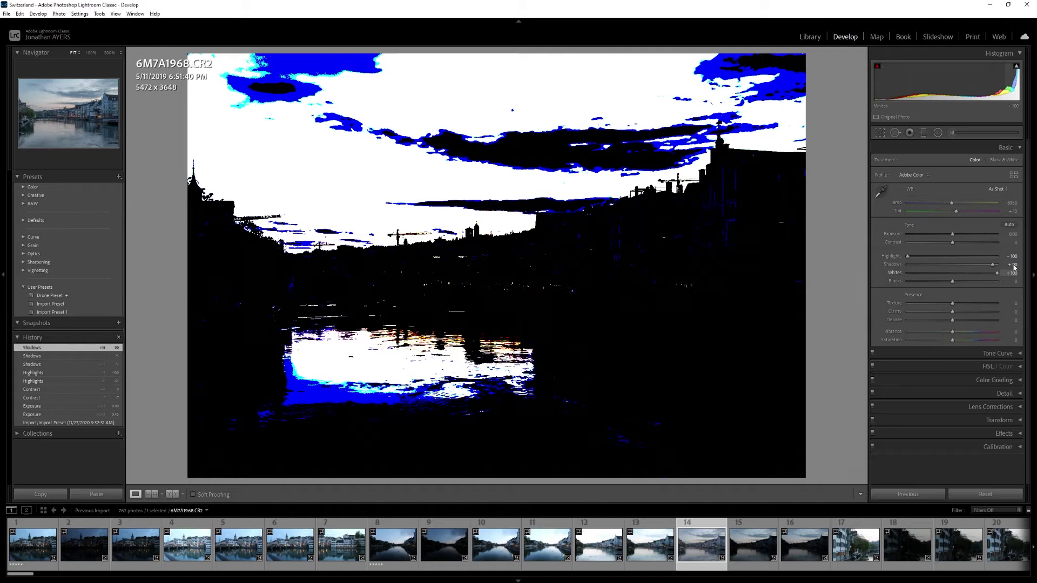
# Pull Whites back and adjust Blacks while previewing where each clips
pyautogui.moveTo(983, 273)
pyautogui.mouseDown()
pyautogui.moveTo(925, 284)
pyautogui.moveTo(927, 271)
pyautogui.moveTo(978, 280)
pyautogui.mouseUp()
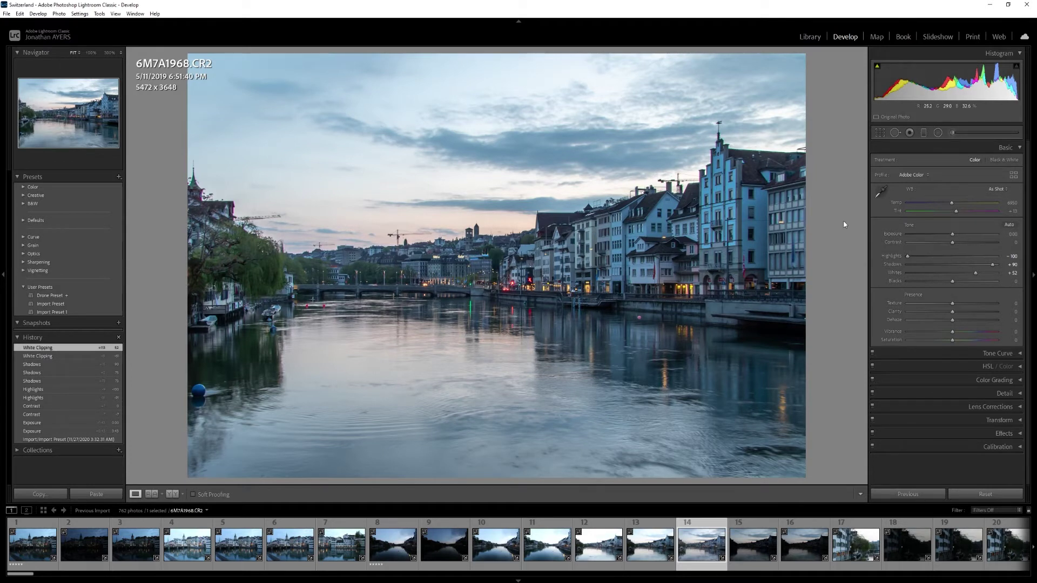
pyautogui.keyDown('alt'); pyautogui.click(976, 273); pyautogui.keyUp('alt')
pyautogui.moveTo(954, 285); pyautogui.dragTo(959, 261)
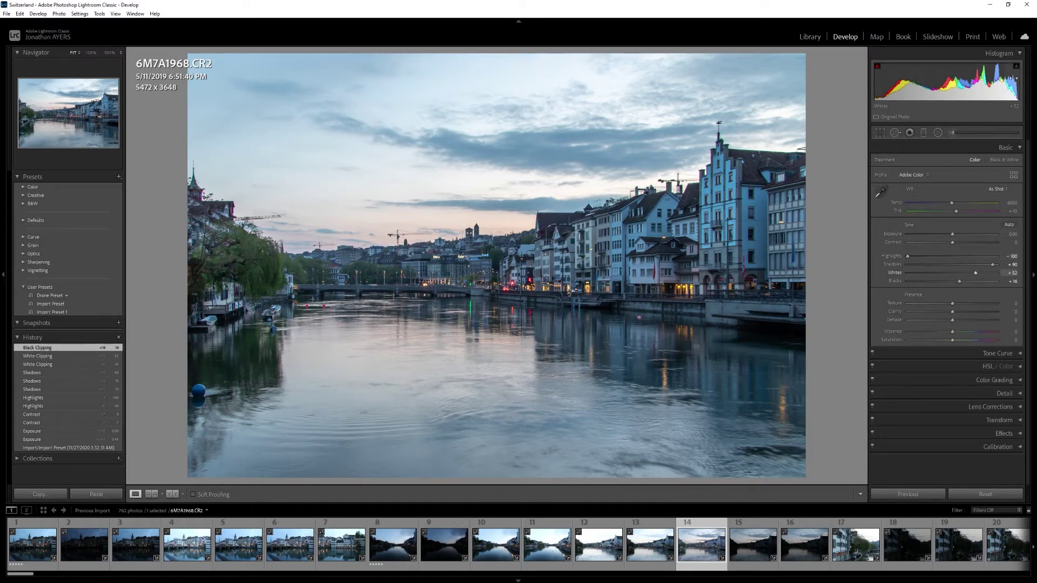
# On the histogram, ease Shadows to +70, lower Whites to +43 and raise Blacks to +26
pyautogui.moveTo(907, 79); pyautogui.dragTo(967, 72)
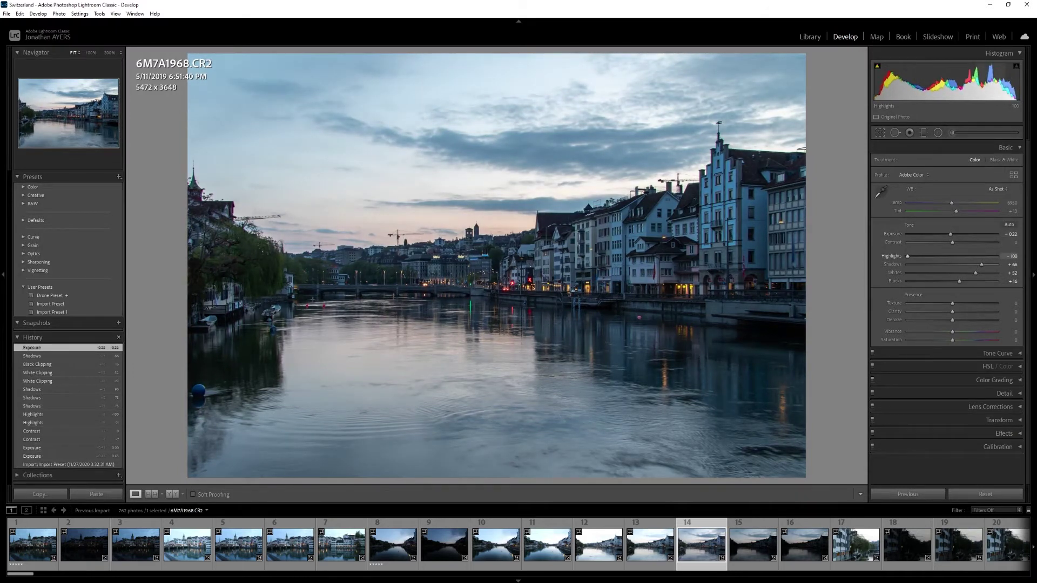
pyautogui.moveTo(991, 75); pyautogui.dragTo(984, 76)
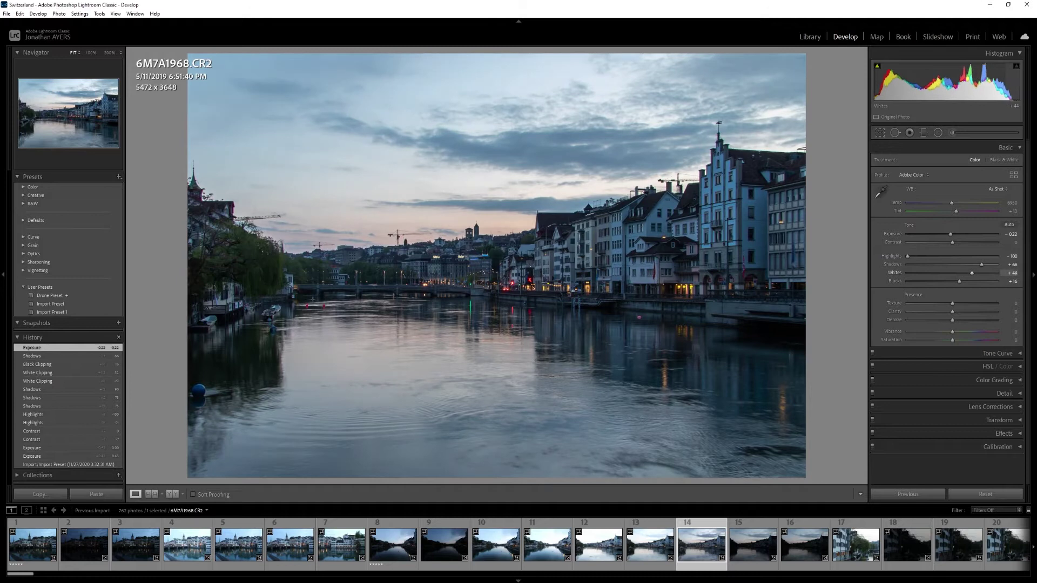
pyautogui.moveTo(886, 81); pyautogui.dragTo(902, 81)
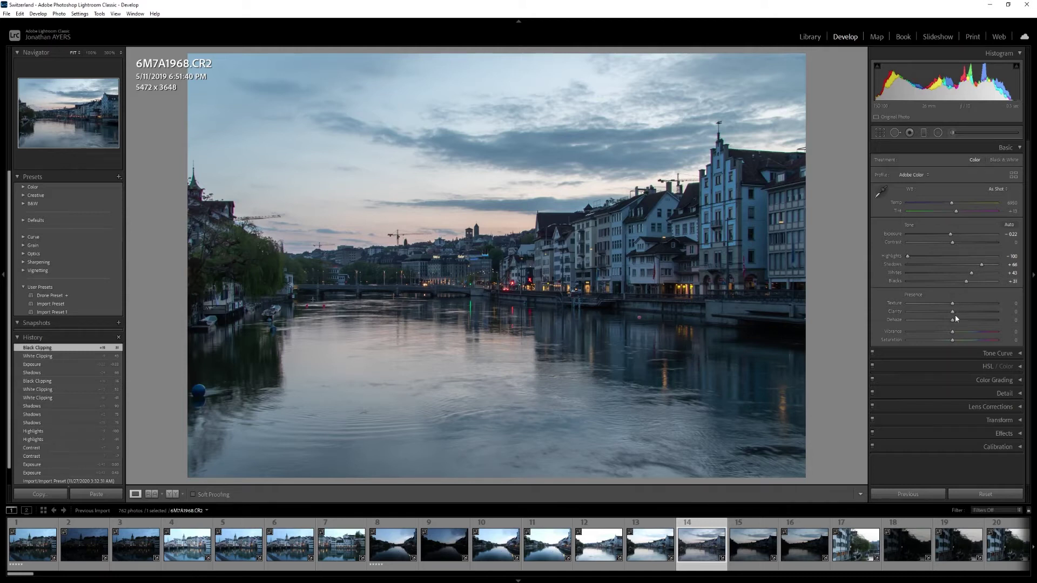
# Try Texture at +60, +100 and +57 at 100% zoom, then set it to +29 in full view
pyautogui.moveTo(954, 307); pyautogui.dragTo(979, 299)
pyautogui.press('z')
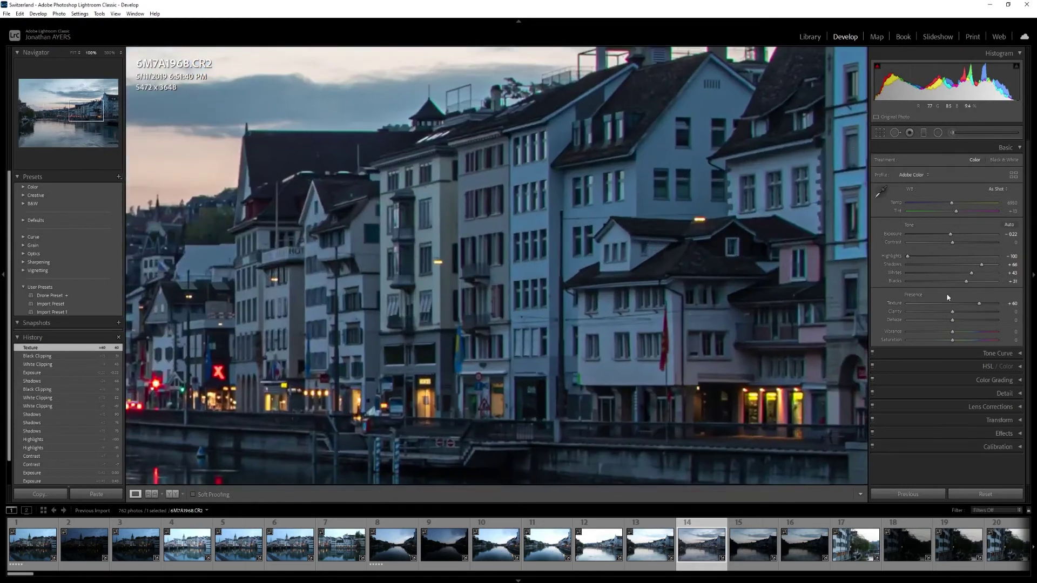
pyautogui.moveTo(979, 305); pyautogui.dragTo(1028, 304)
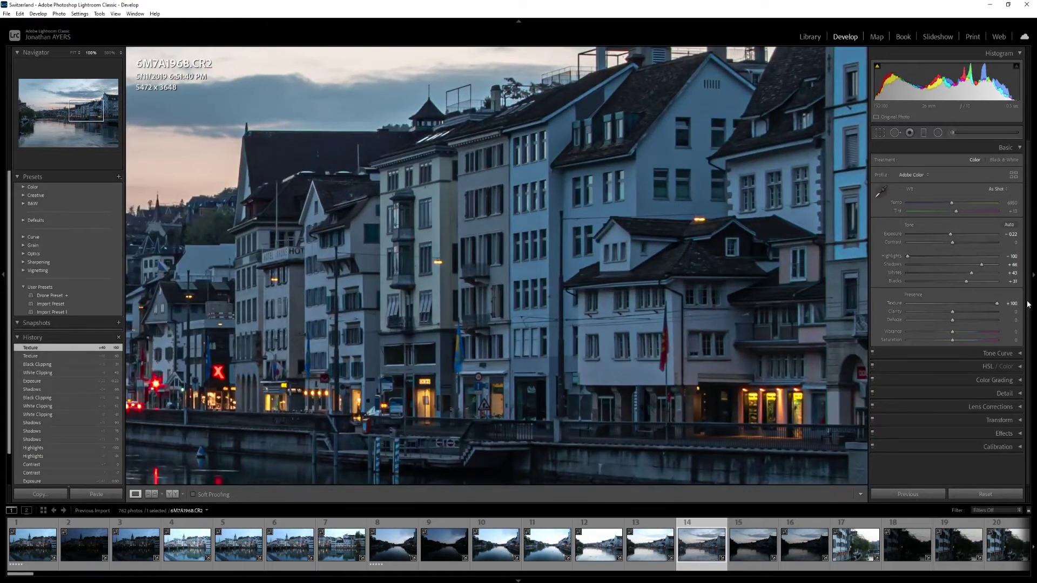
pyautogui.doubleClick(998, 306)
pyautogui.moveTo(997, 306); pyautogui.dragTo(981, 306)
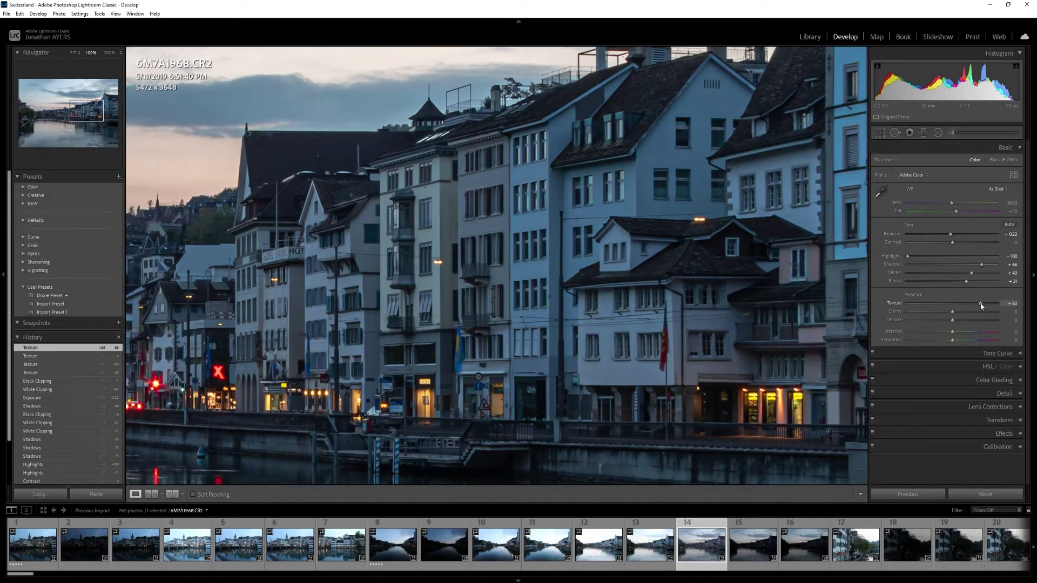
pyautogui.click(630, 276)
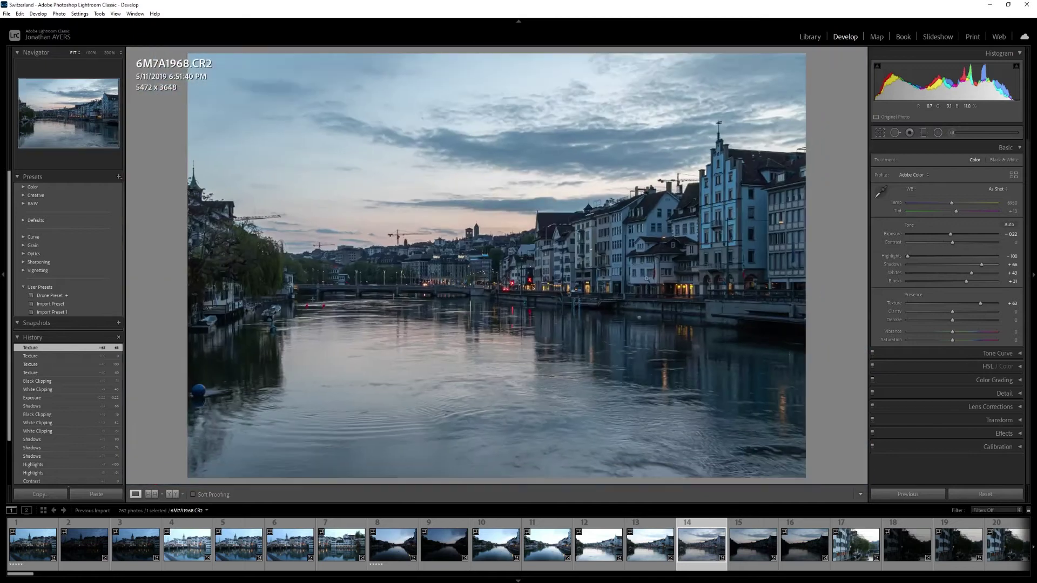
pyautogui.moveTo(969, 307); pyautogui.dragTo(989, 312)
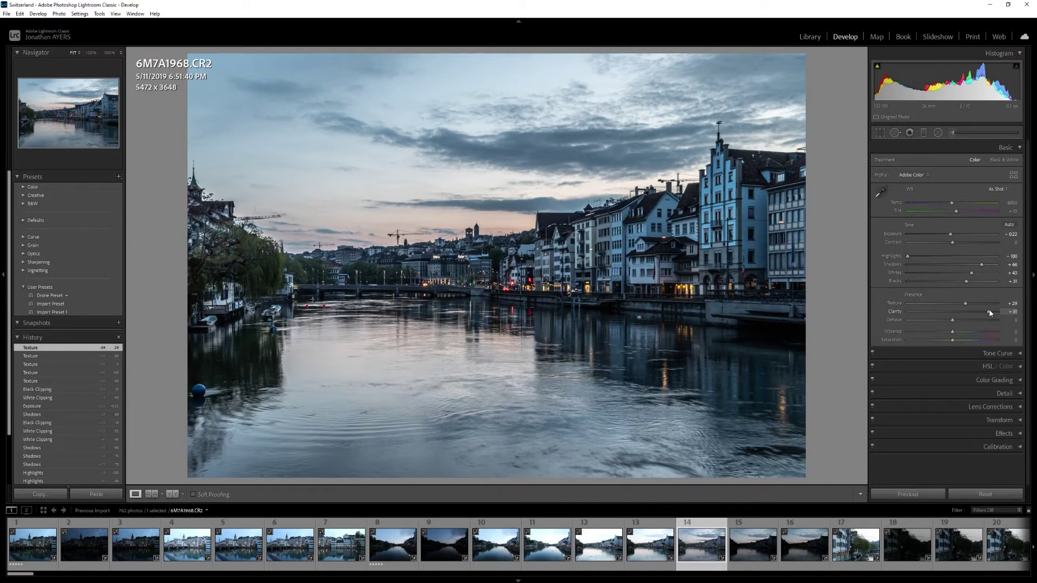
# Judge Clarity at +100 on the buildings at 100% zoom, then set it to about +28
pyautogui.moveTo(989, 312)
pyautogui.mouseDown()
pyautogui.moveTo(1009, 316)
pyautogui.moveTo(952, 323)
pyautogui.moveTo(1008, 312)
pyautogui.mouseUp()
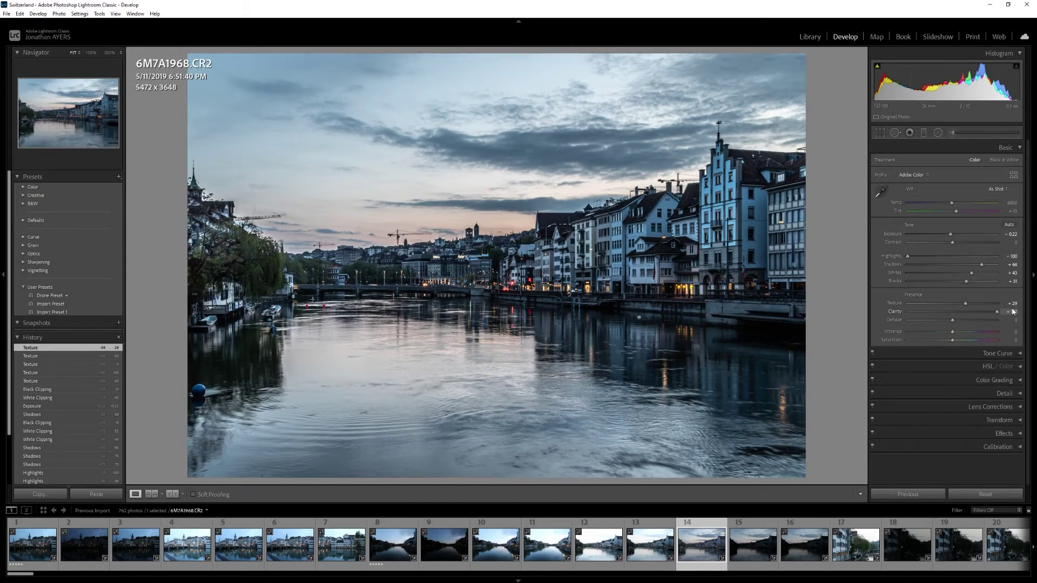
pyautogui.moveTo(1013, 312); pyautogui.dragTo(1013, 311)
pyautogui.click(659, 234)
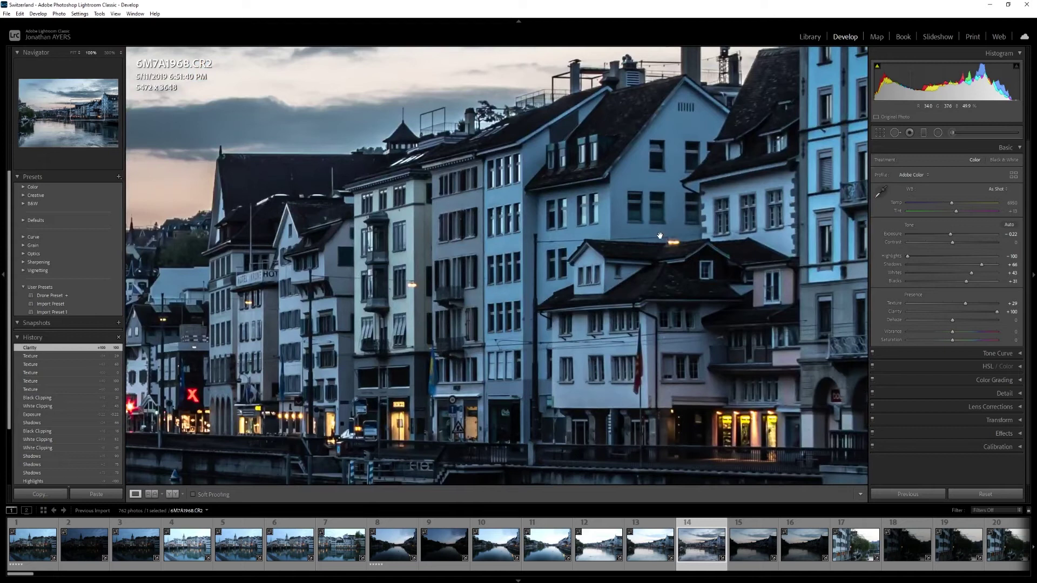
pyautogui.click(651, 270)
pyautogui.moveTo(996, 312); pyautogui.dragTo(961, 332)
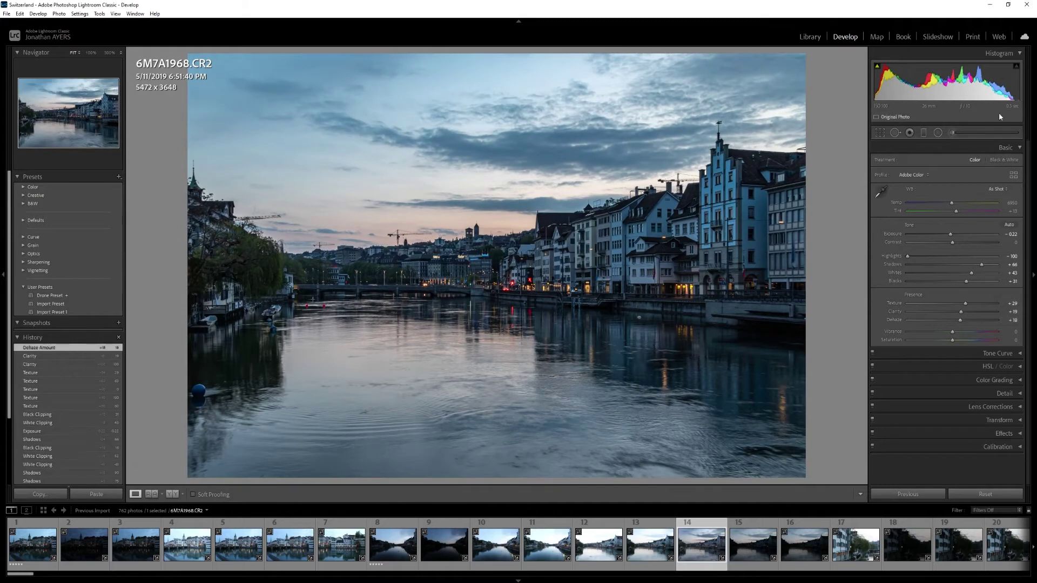
# Reset Dehaze to 0, then raise it to about +12
pyautogui.doubleClick(958, 319)
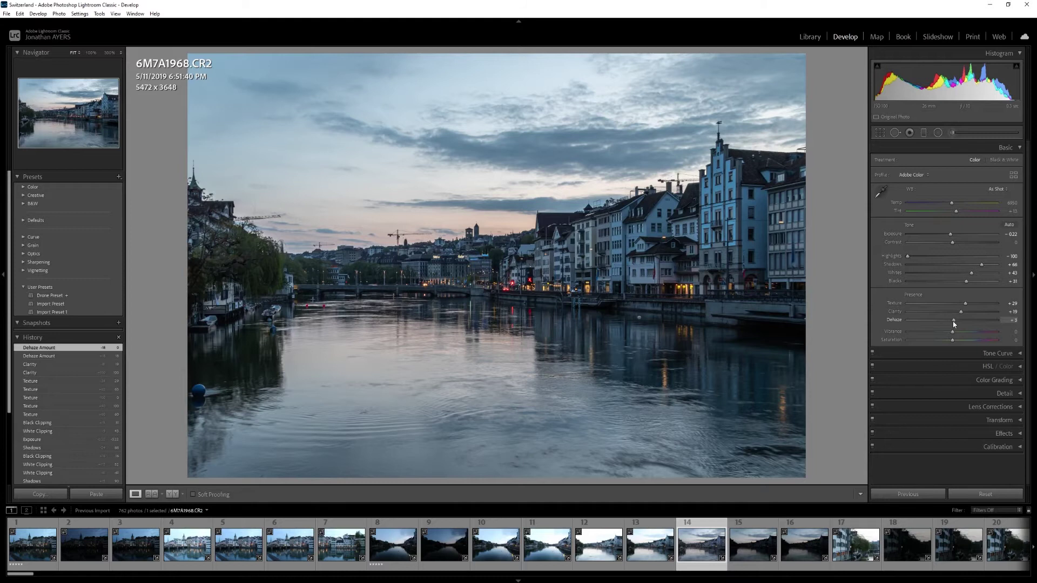
pyautogui.moveTo(953, 323)
pyautogui.mouseDown()
pyautogui.moveTo(966, 322)
pyautogui.moveTo(958, 321)
pyautogui.mouseUp()
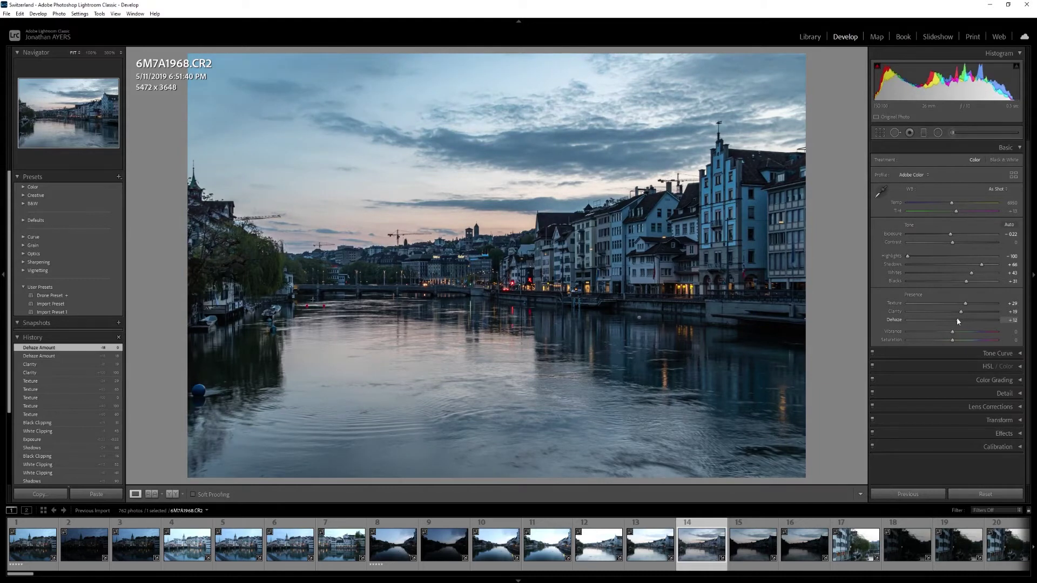
# Reset Dehaze to 0 and give Vibrance about +14 for a light colour boost
pyautogui.doubleClick(955, 318)
pyautogui.moveTo(952, 331); pyautogui.dragTo(975, 335)
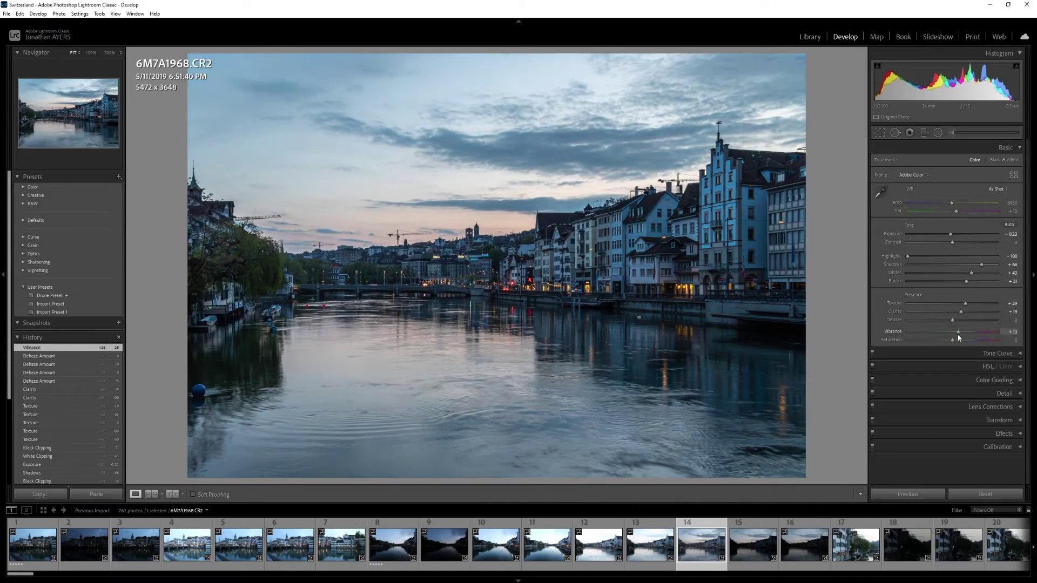
pyautogui.moveTo(957, 337)
pyautogui.mouseDown()
pyautogui.moveTo(977, 341)
pyautogui.moveTo(957, 340)
pyautogui.mouseUp()
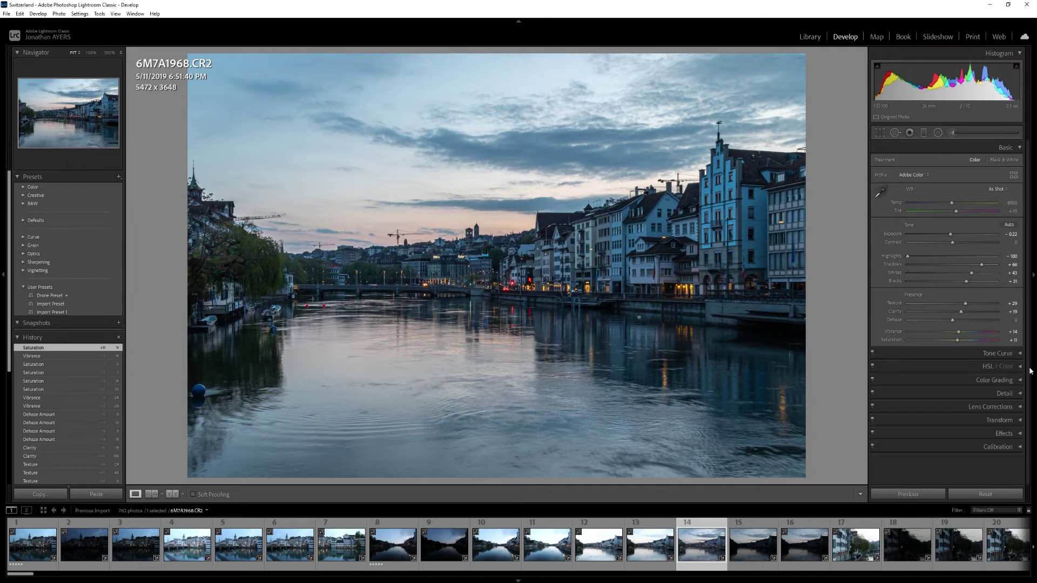
# Drag the parametric Tone Curve's Darks, Shadows, Lights and Highlights down, with Highlights near -70
pyautogui.click(994, 352)
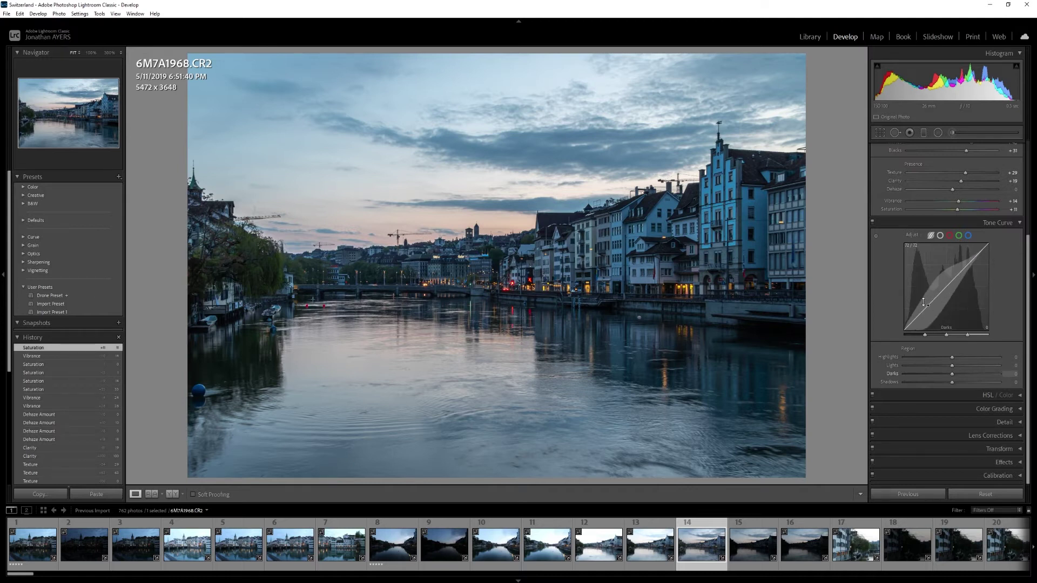
pyautogui.moveTo(930, 306); pyautogui.dragTo(928, 317)
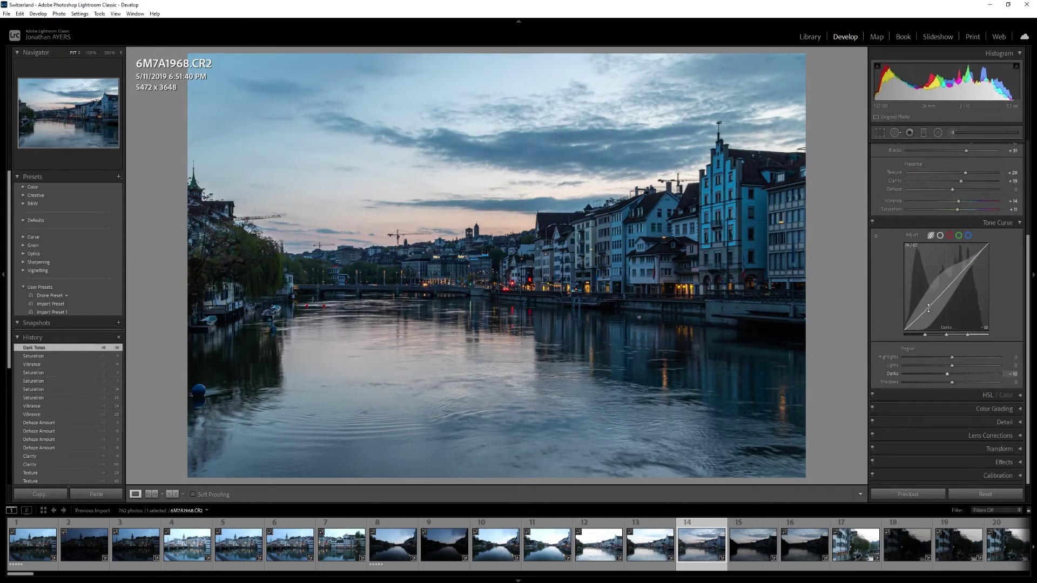
pyautogui.moveTo(922, 313); pyautogui.dragTo(940, 285)
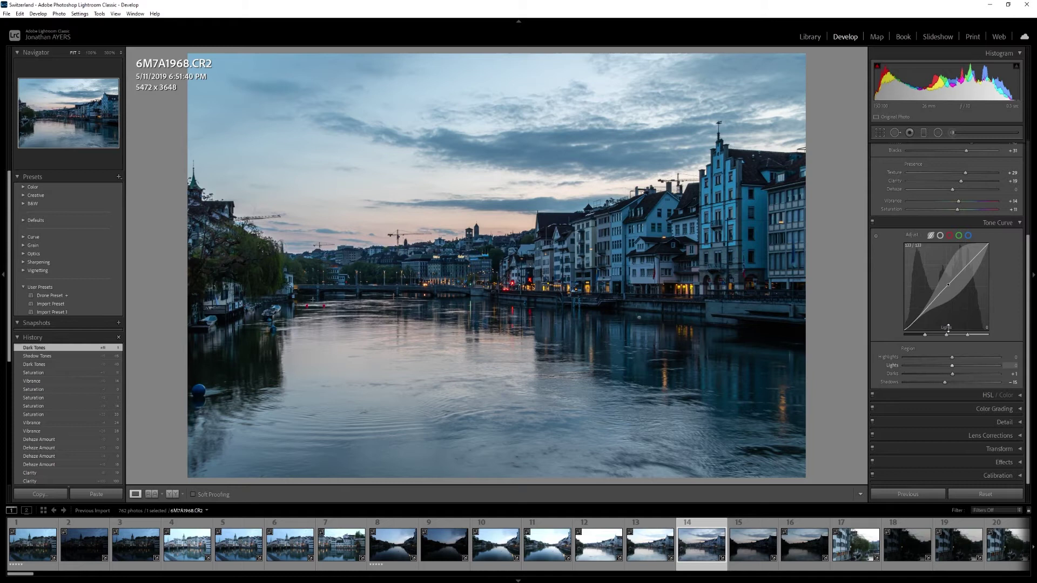
pyautogui.moveTo(955, 283); pyautogui.dragTo(954, 298)
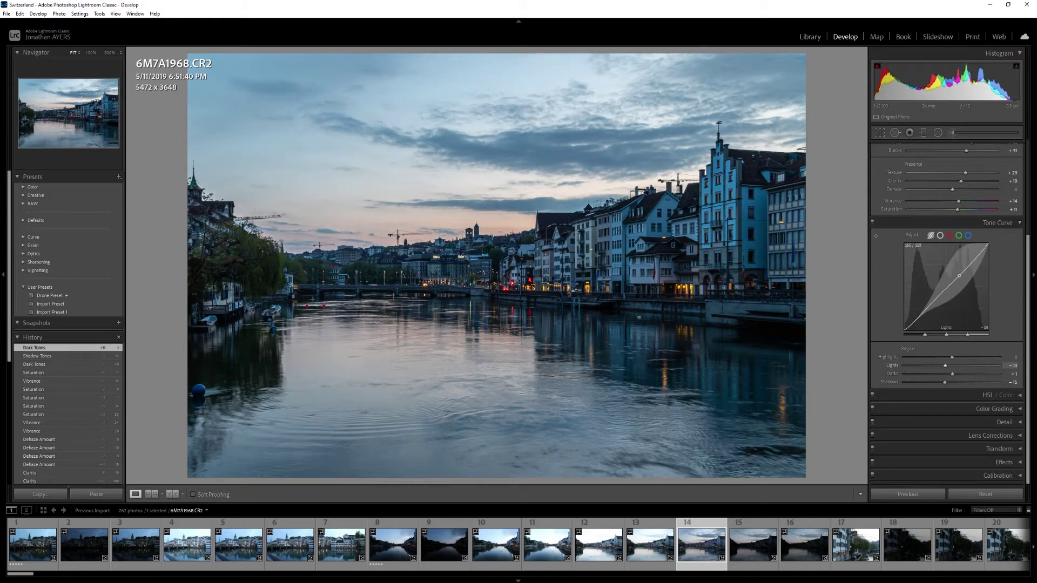
pyautogui.moveTo(974, 251); pyautogui.dragTo(974, 267)
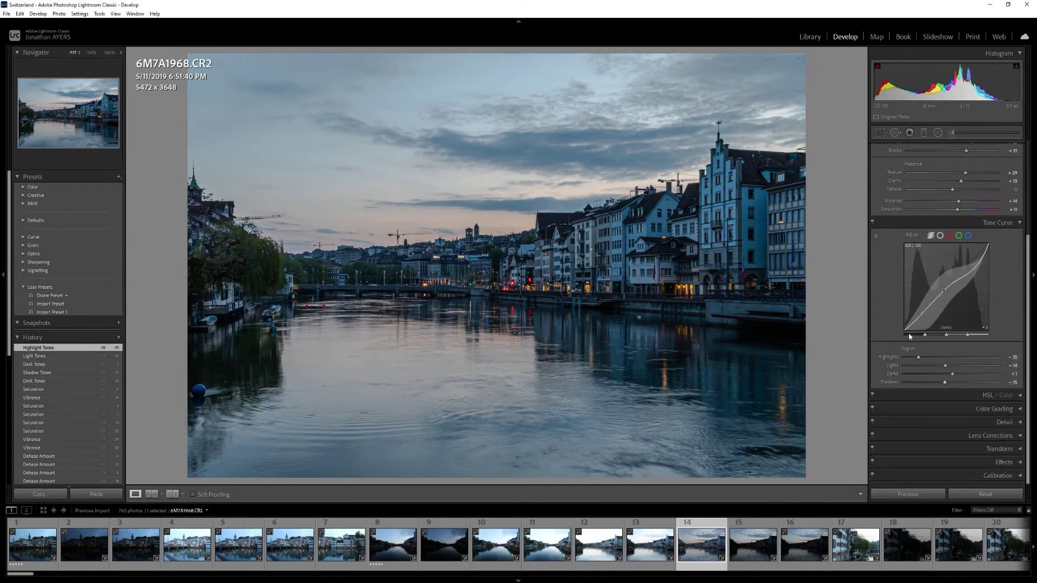
# Add small point-curve edits on the Red, Green and Blue channel curves for a teal cast
pyautogui.click(950, 236)
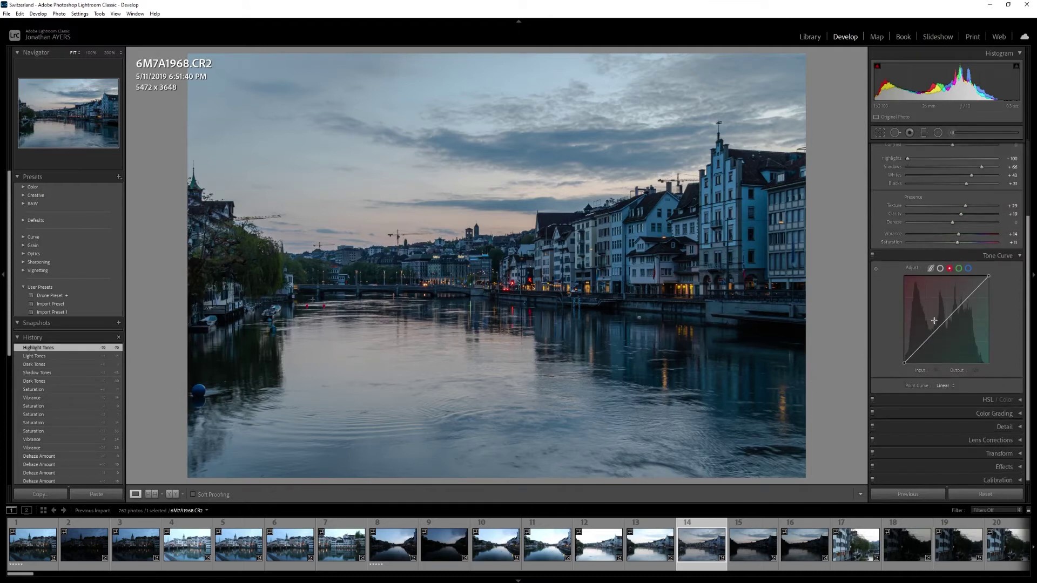
pyautogui.moveTo(929, 337); pyautogui.dragTo(949, 312)
pyautogui.click(958, 268)
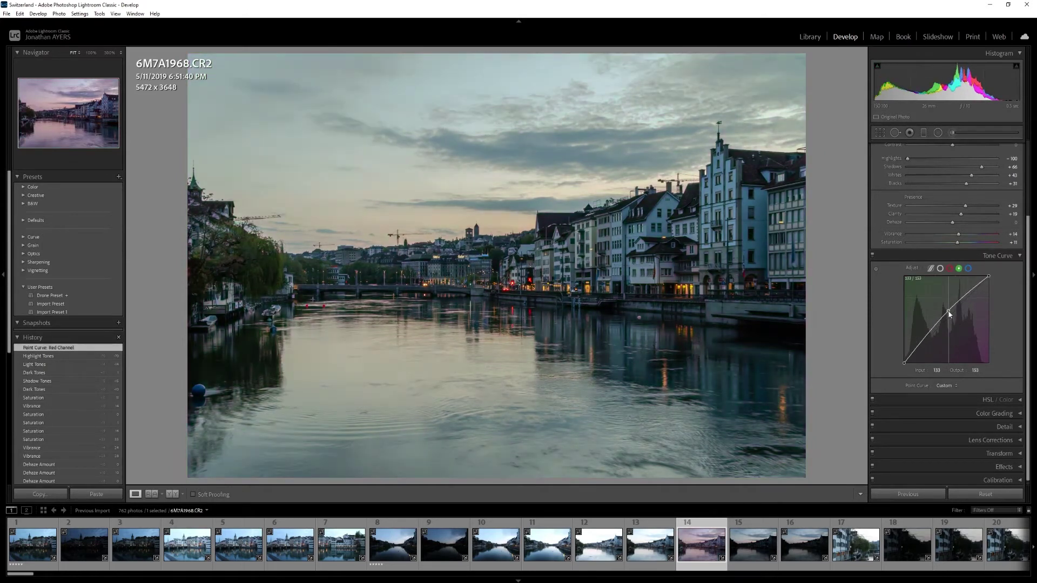
pyautogui.click(968, 268)
pyautogui.moveTo(942, 326)
pyautogui.mouseDown()
pyautogui.moveTo(934, 319)
pyautogui.moveTo(944, 322)
pyautogui.mouseUp()
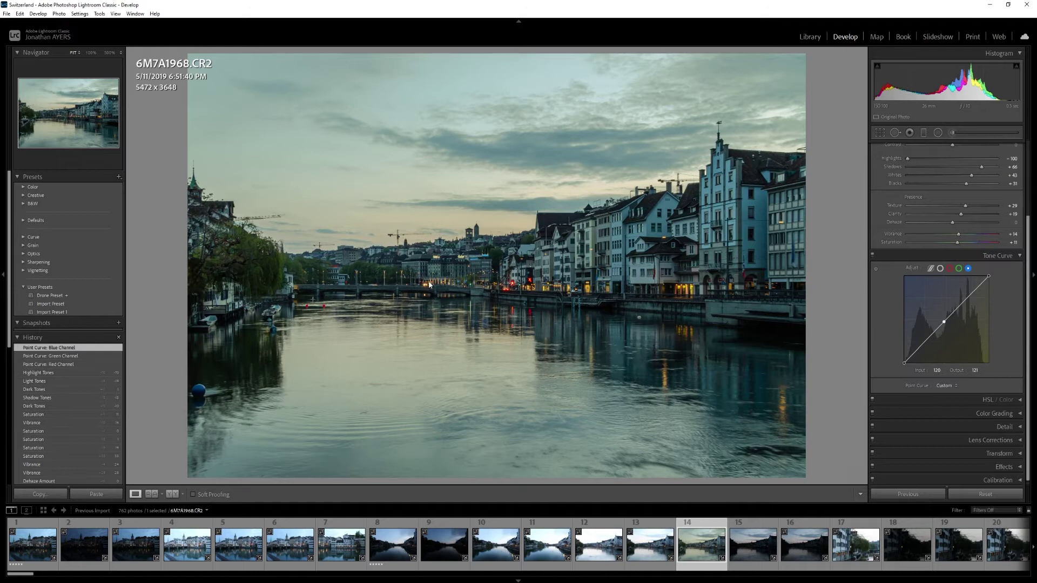
pyautogui.click(1018, 257)
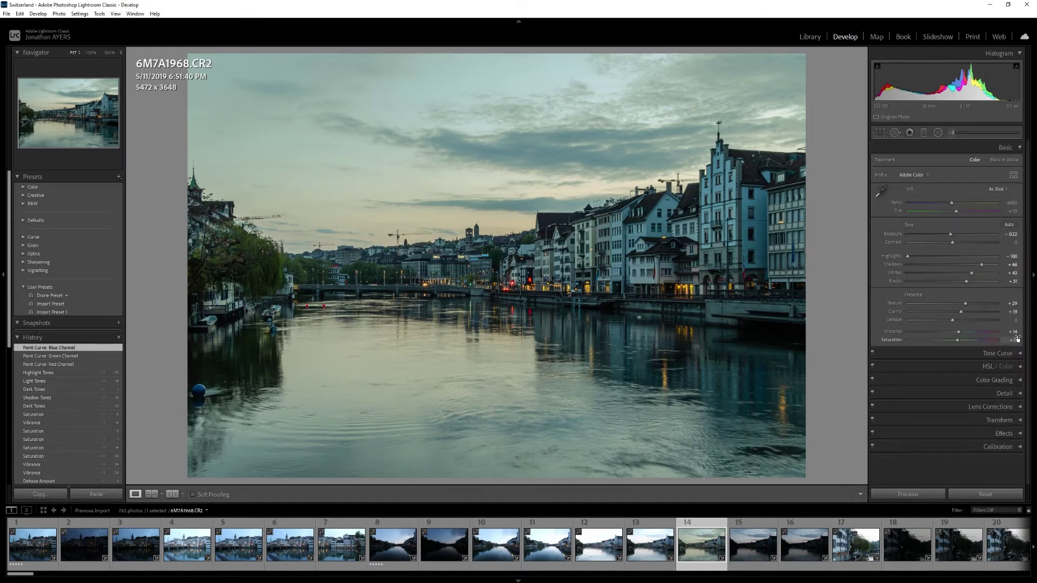
# In HSL / Color's Hue view, test a Yellow hue shift and reset it to 0
pyautogui.click(1020, 368)
pyautogui.scroll(-2, 951, 346)
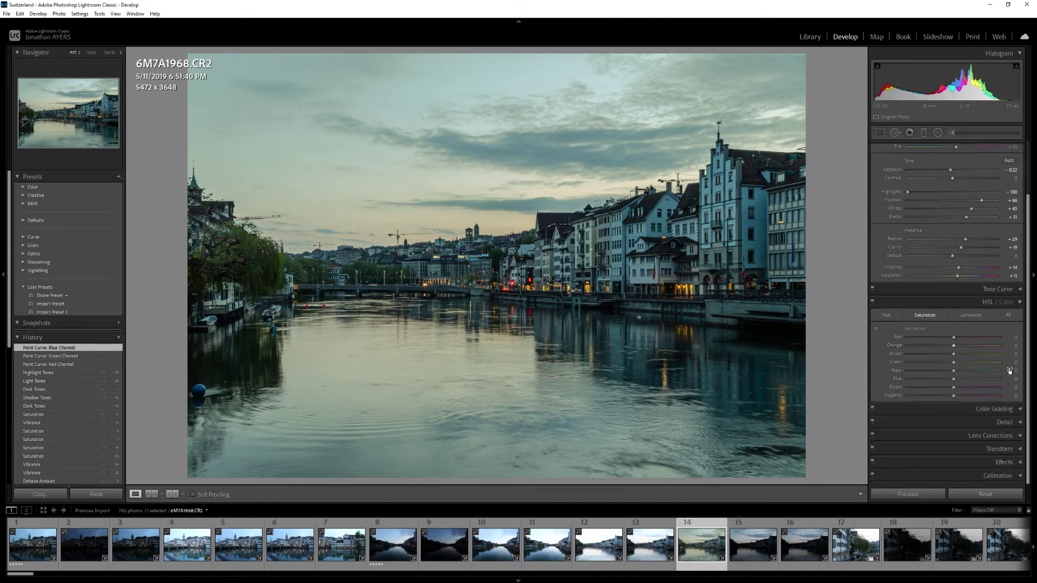
pyautogui.click(886, 315)
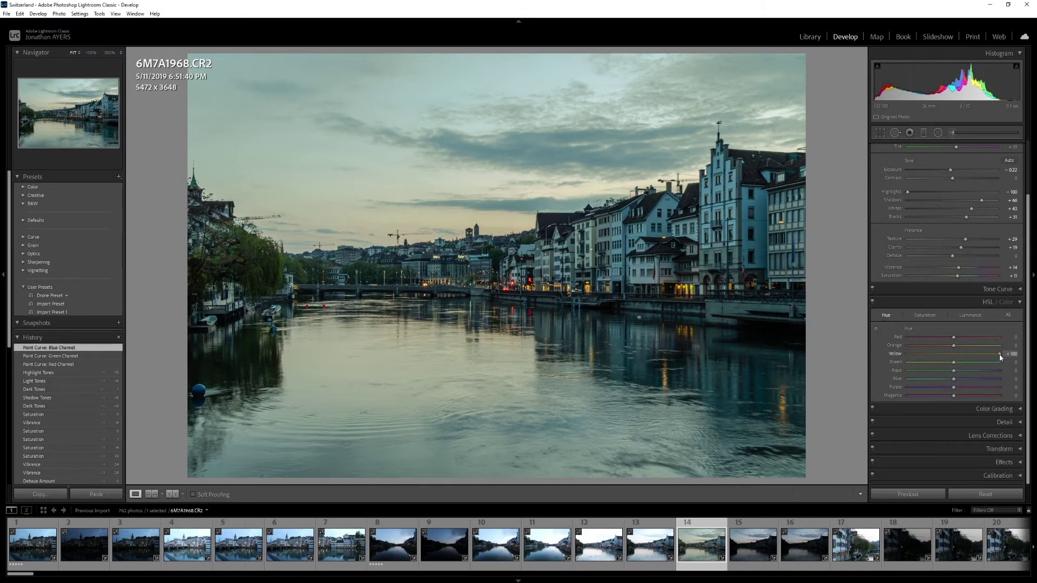
pyautogui.moveTo(953, 359); pyautogui.dragTo(954, 359)
pyautogui.doubleClick(954, 360)
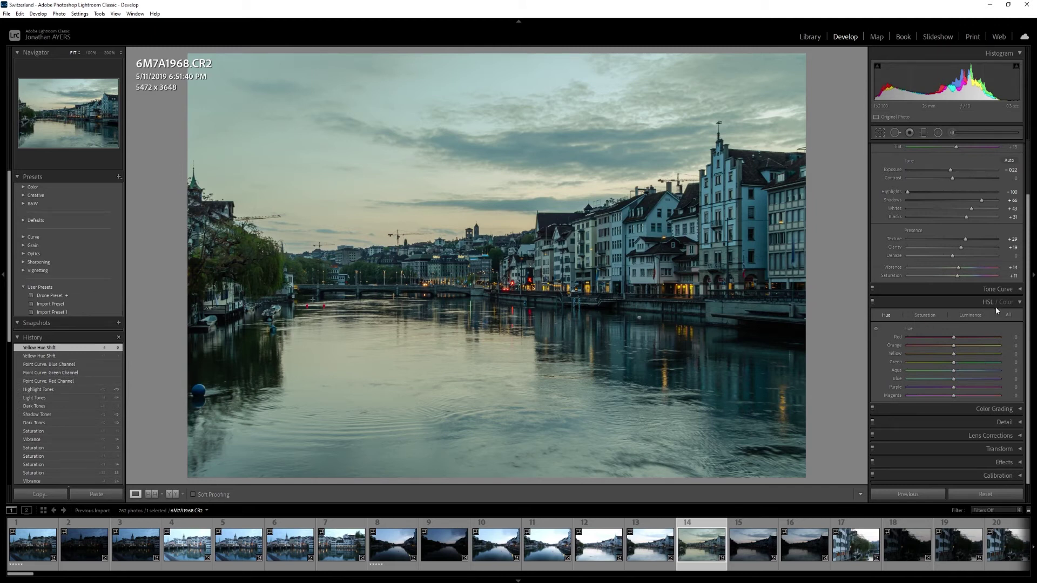
# In Saturation, desaturate the Reds and test Yellow and Green saturation extremes
pyautogui.click(923, 316)
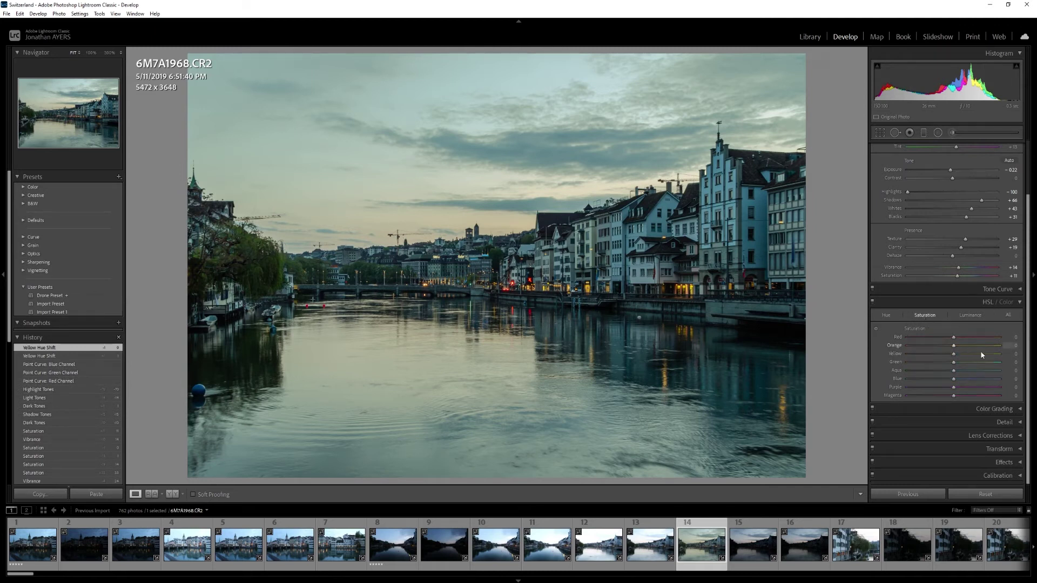
pyautogui.moveTo(953, 337); pyautogui.dragTo(923, 355)
pyautogui.moveTo(838, 352); pyautogui.dragTo(838, 352)
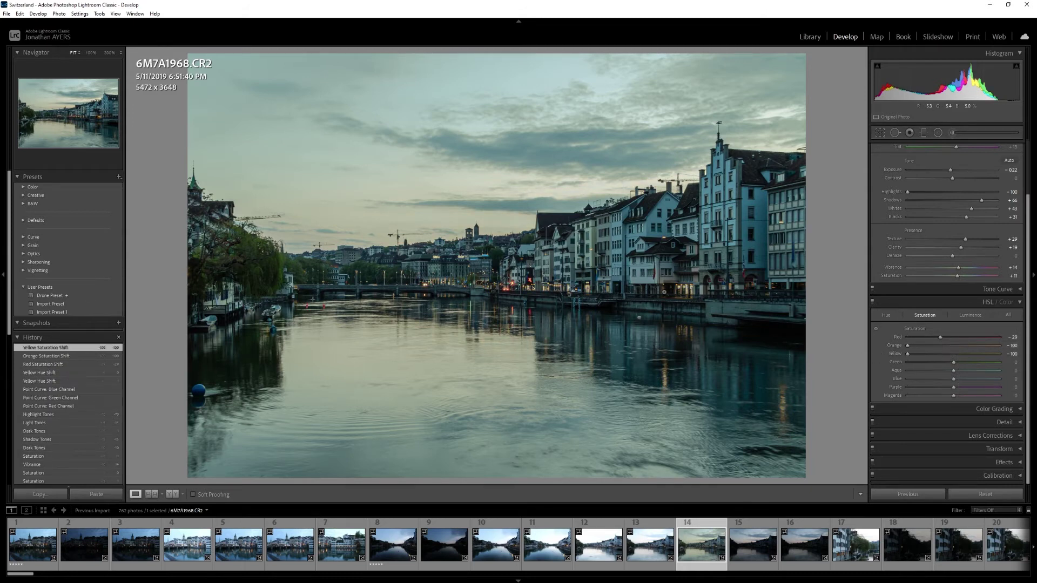
pyautogui.moveTo(953, 362); pyautogui.dragTo(903, 364)
pyautogui.moveTo(911, 370); pyautogui.dragTo(940, 370)
pyautogui.moveTo(1029, 367); pyautogui.dragTo(1029, 367)
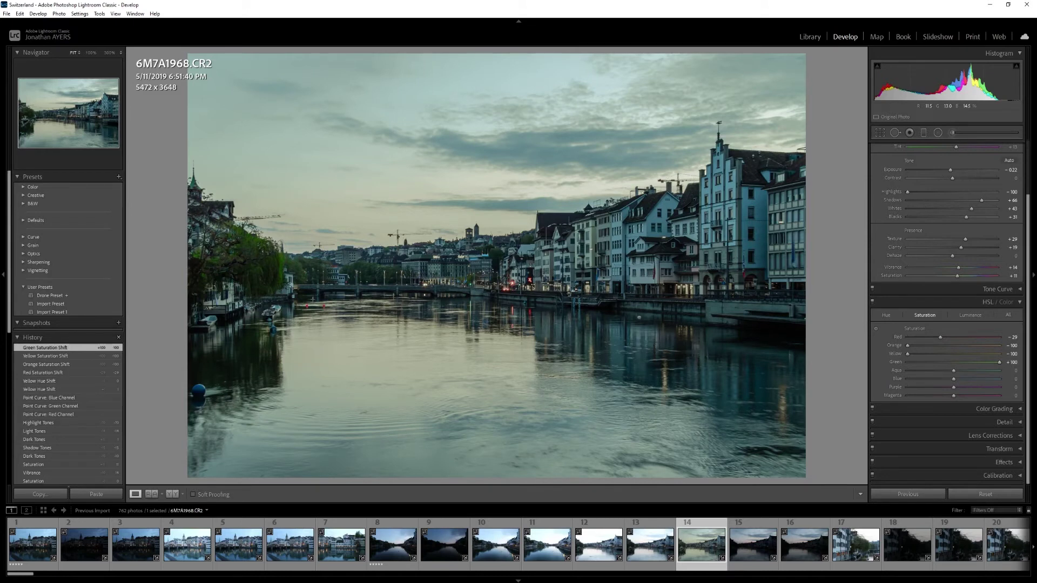
# Reset Green, Yellow and Orange saturation, set Red to -22, and slightly lower Yellow luminance
pyautogui.doubleClick(1000, 361)
pyautogui.doubleClick(909, 354)
pyautogui.doubleClick(907, 346)
pyautogui.moveTo(940, 339); pyautogui.dragTo(944, 338)
pyautogui.click(971, 315)
pyautogui.moveTo(959, 356)
pyautogui.mouseDown()
pyautogui.moveTo(1002, 356)
pyautogui.moveTo(947, 366)
pyautogui.moveTo(1011, 360)
pyautogui.moveTo(952, 356)
pyautogui.mouseUp()
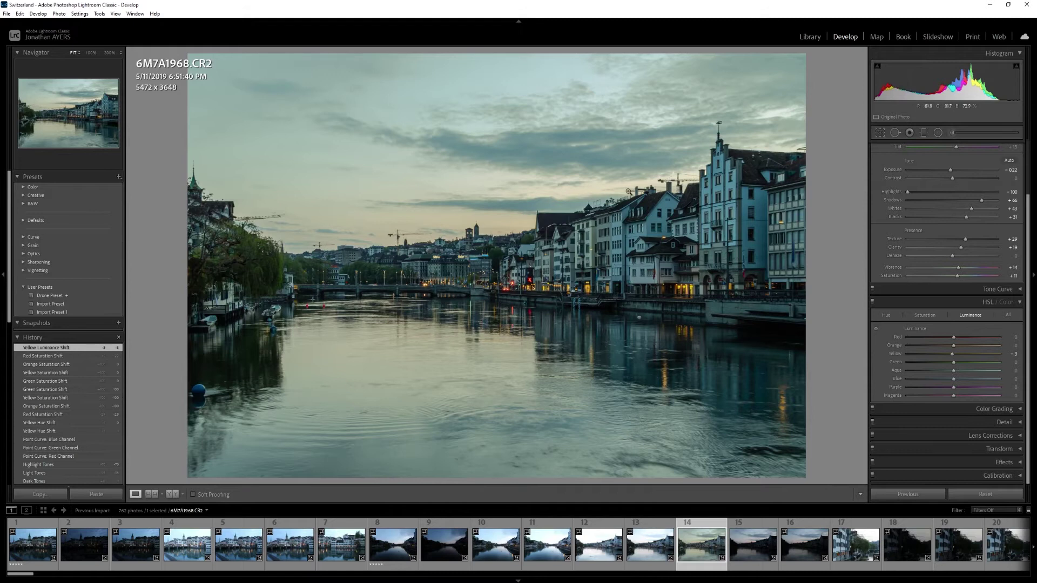
# Return Yellow and Green luminance to 0 and review the All view of HSL / Color
pyautogui.moveTo(955, 354)
pyautogui.mouseDown()
pyautogui.moveTo(1008, 356)
pyautogui.moveTo(922, 360)
pyautogui.moveTo(982, 360)
pyautogui.moveTo(954, 361)
pyautogui.mouseUp()
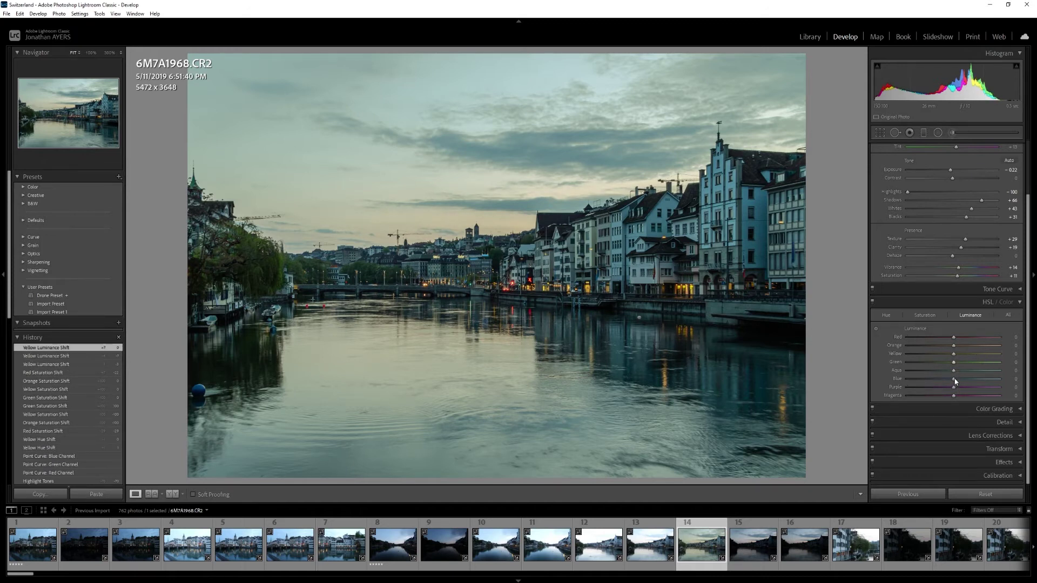
pyautogui.moveTo(934, 369); pyautogui.dragTo(962, 361)
pyautogui.click(1008, 316)
pyautogui.scroll(-5, 977, 373)
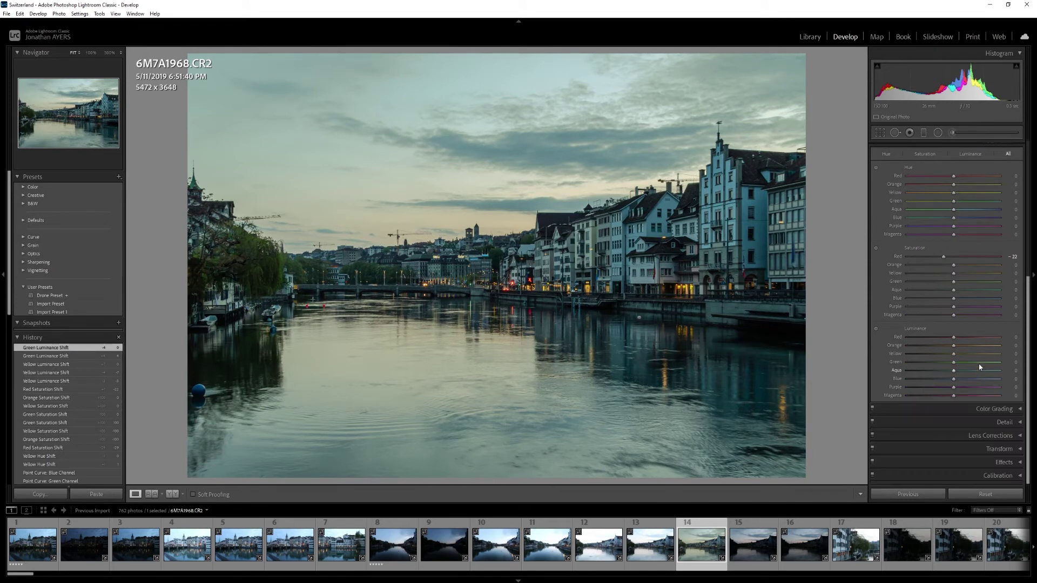
pyautogui.scroll(4, 992, 233)
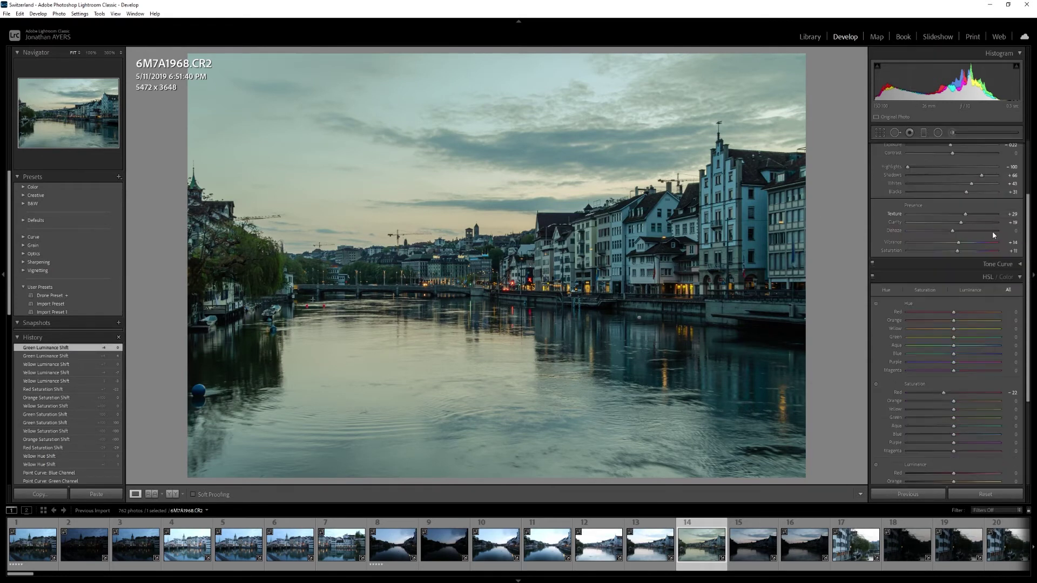
pyautogui.click(1019, 278)
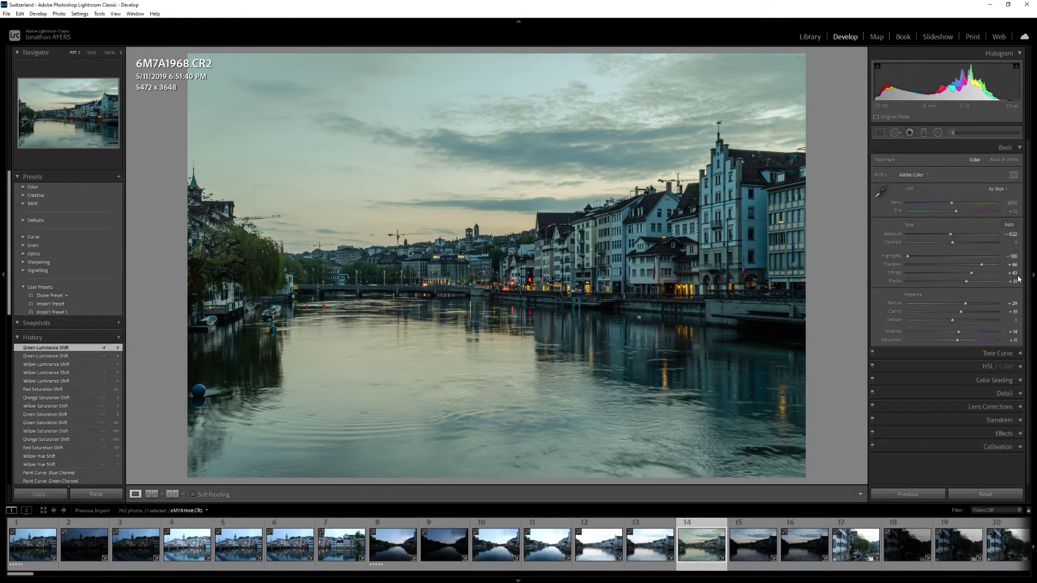
# Tint the Color Grading Highlights wheel orange at hue 43 with luminance +42
pyautogui.click(1015, 379)
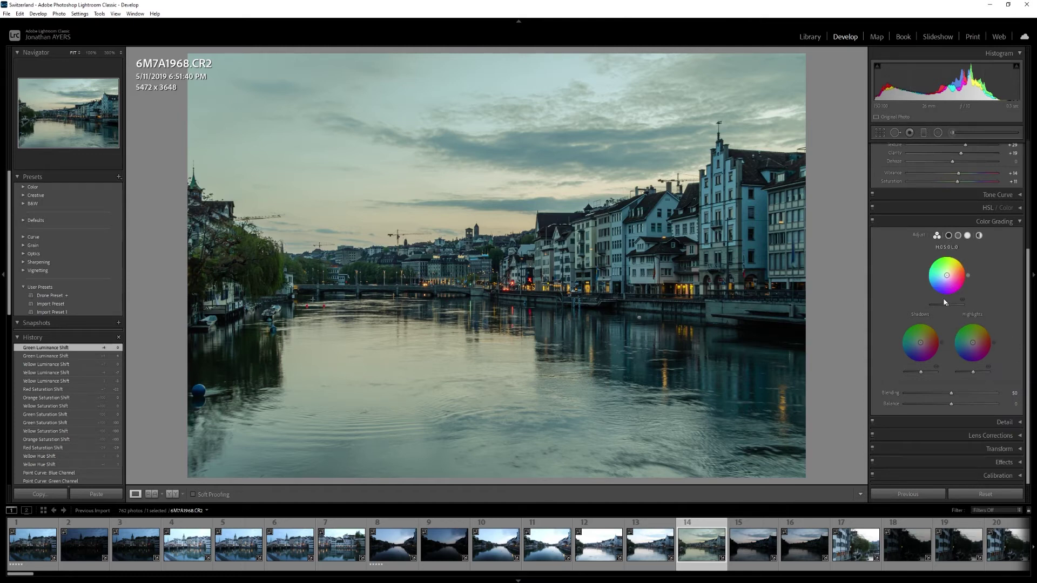
pyautogui.scroll(3, 986, 291)
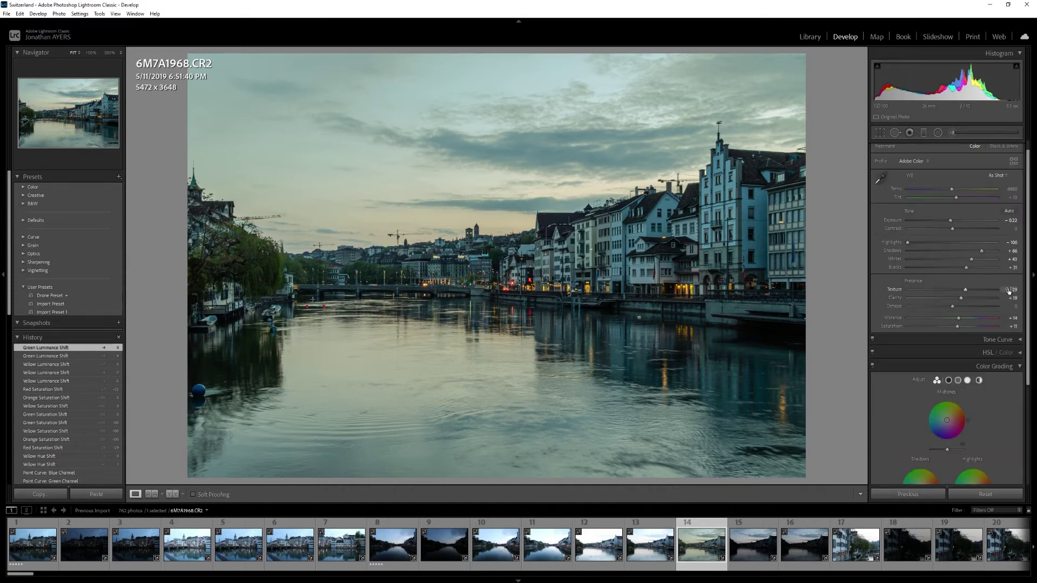
pyautogui.scroll(-3, 1000, 381)
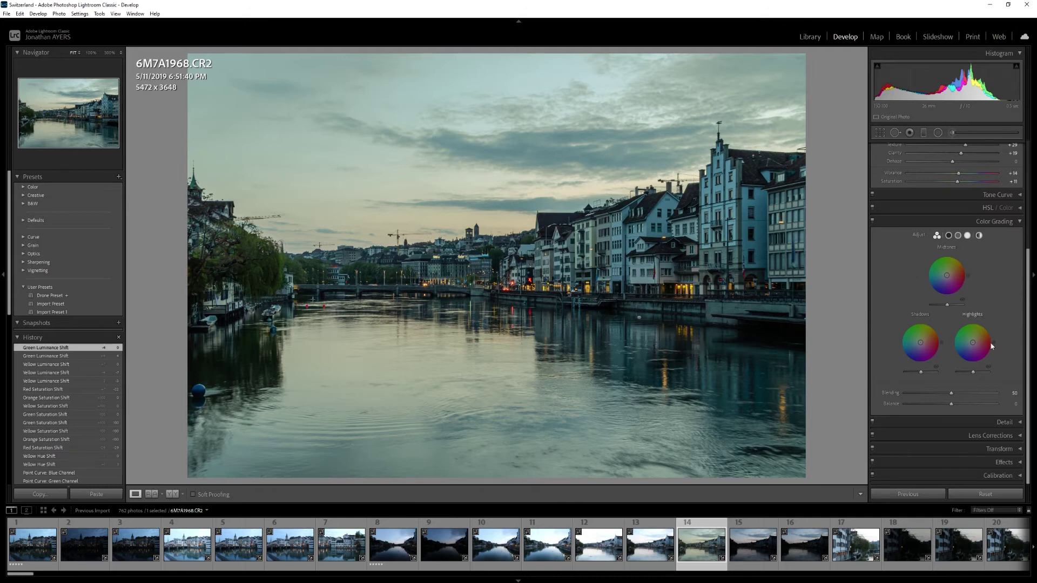
pyautogui.click(974, 342)
pyautogui.moveTo(973, 341); pyautogui.dragTo(974, 341)
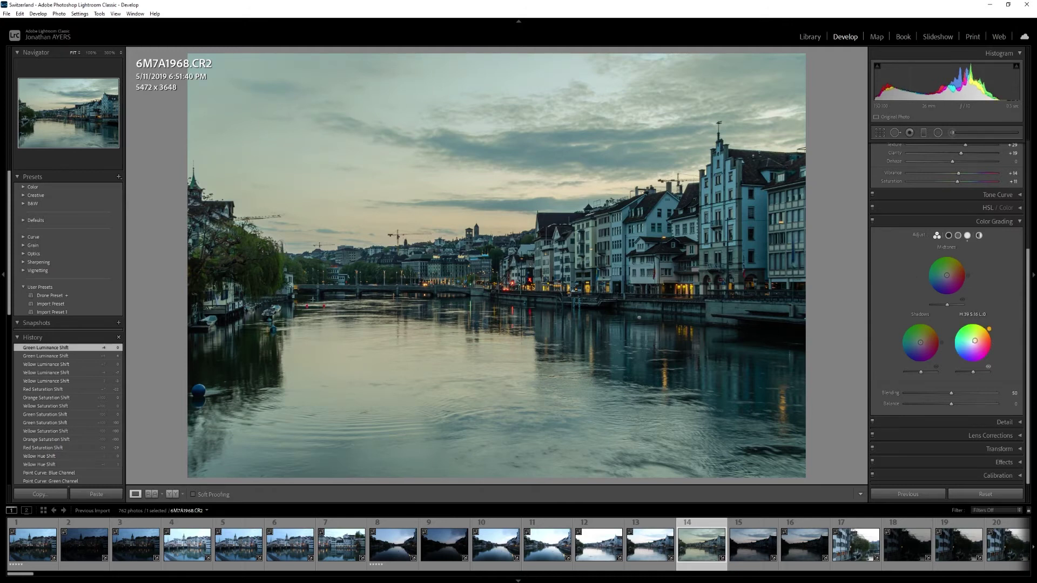
pyautogui.moveTo(975, 344)
pyautogui.mouseDown()
pyautogui.moveTo(954, 336)
pyautogui.moveTo(988, 328)
pyautogui.mouseUp()
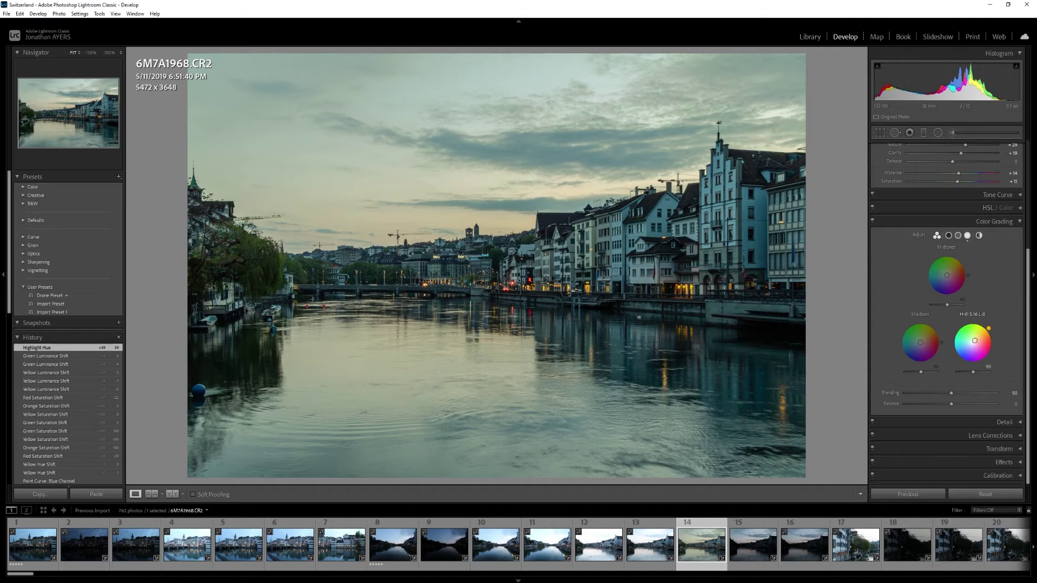
pyautogui.moveTo(972, 372); pyautogui.dragTo(962, 394)
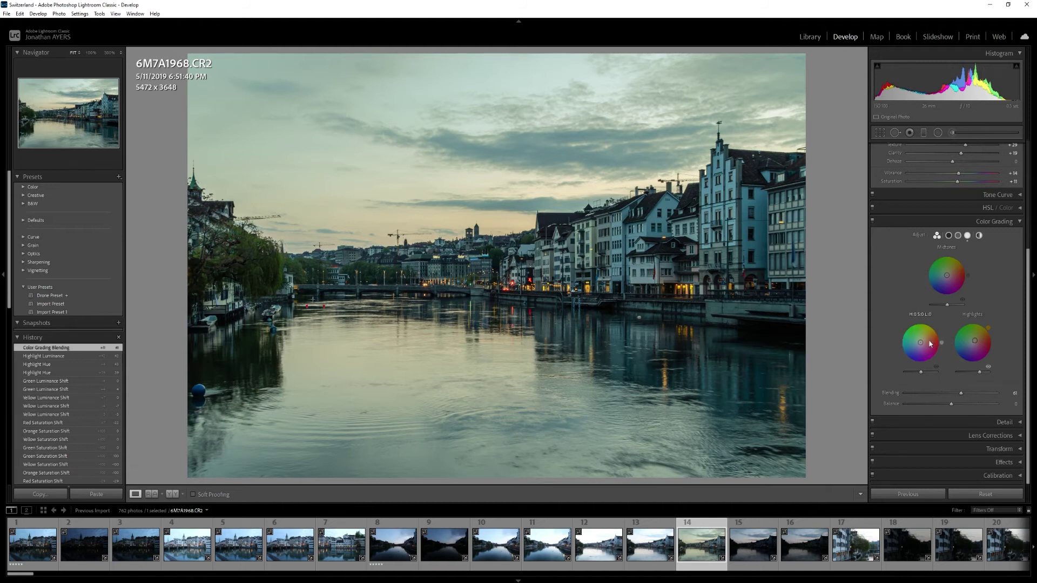
# Tint the Shadows wheel cool blue (hue about 215, saturation 21) and check the Midtones and Global views
pyautogui.moveTo(921, 348)
pyautogui.mouseDown()
pyautogui.moveTo(910, 364)
pyautogui.moveTo(903, 354)
pyautogui.mouseUp()
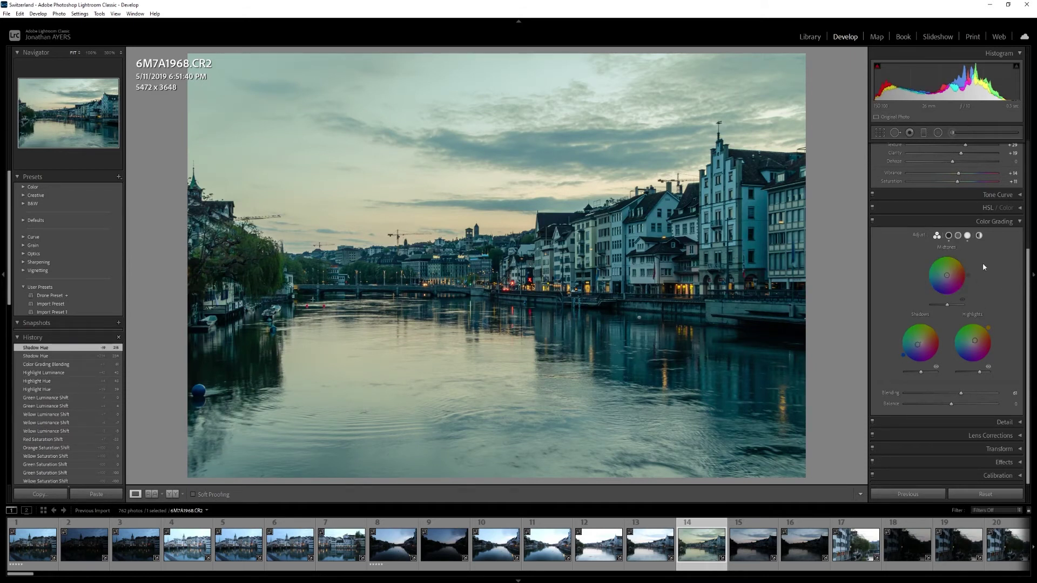
pyautogui.click(958, 236)
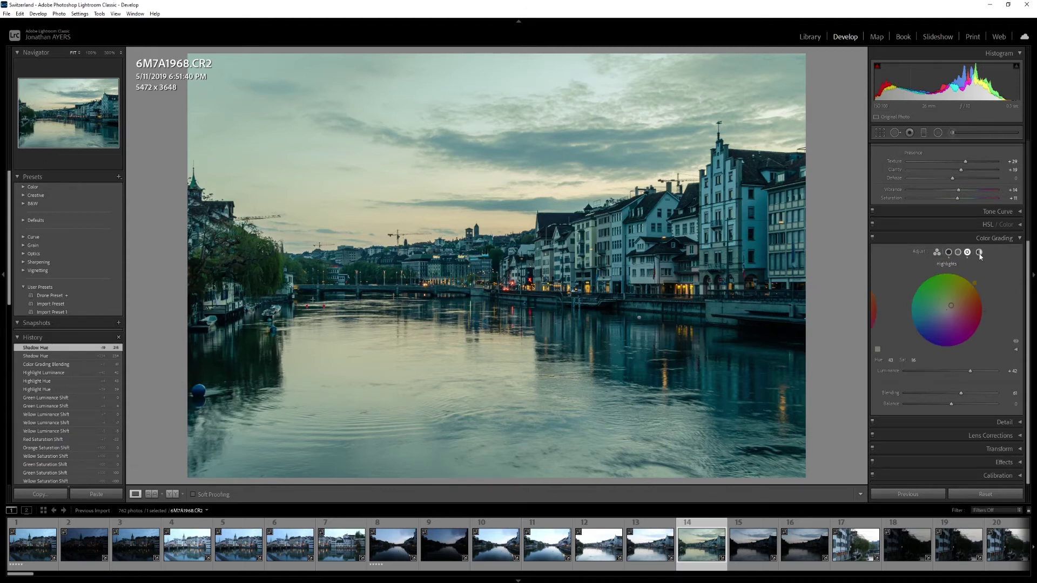
pyautogui.click(978, 252)
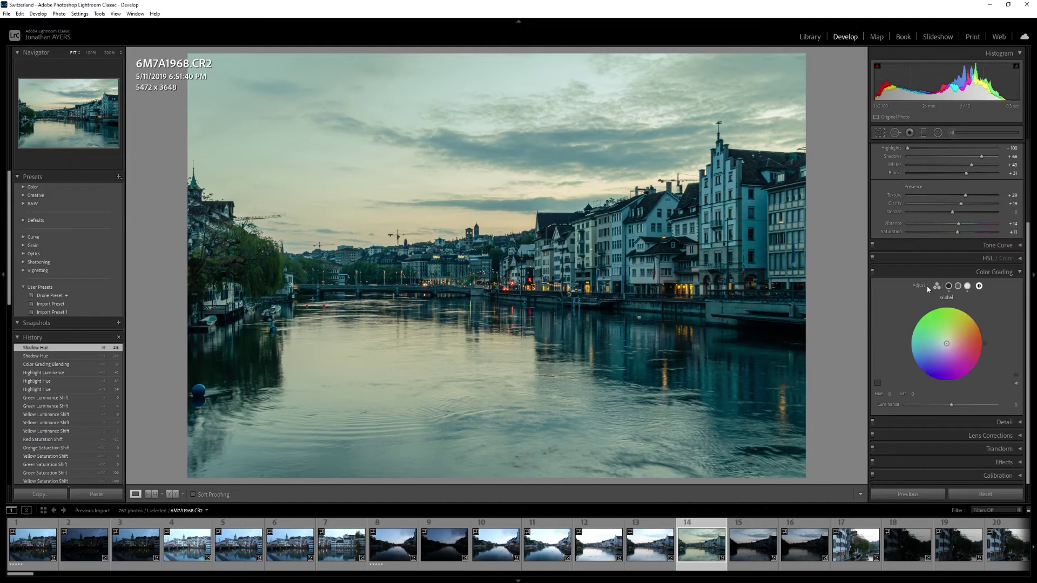
pyautogui.click(936, 285)
pyautogui.scroll(-2, 935, 270)
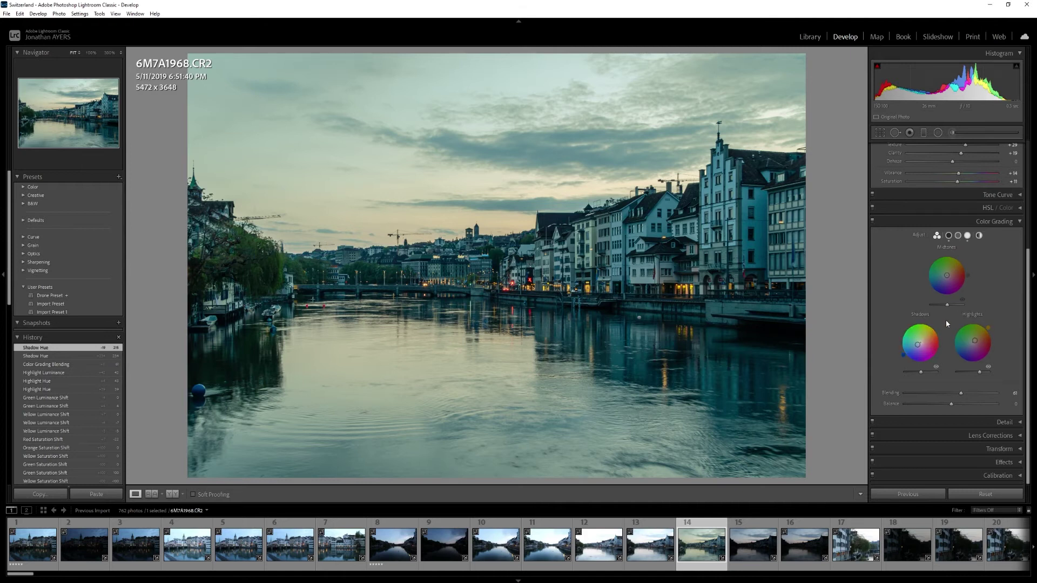
pyautogui.click(1021, 223)
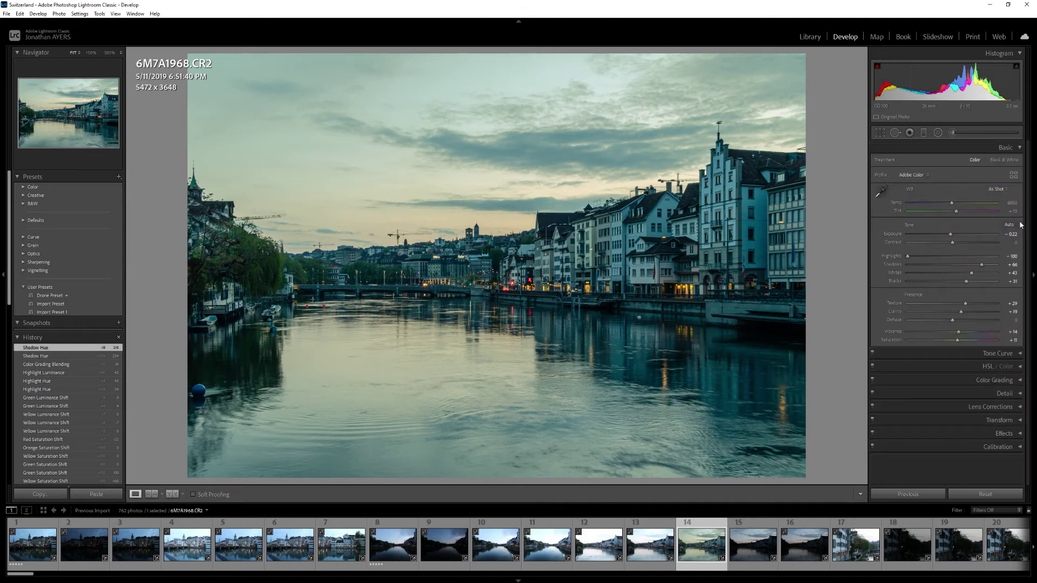
# In Detail, shrink the Sharpening Radius, set Detail 38 and Masking 100, and lower Luminance noise reduction
pyautogui.click(1021, 397)
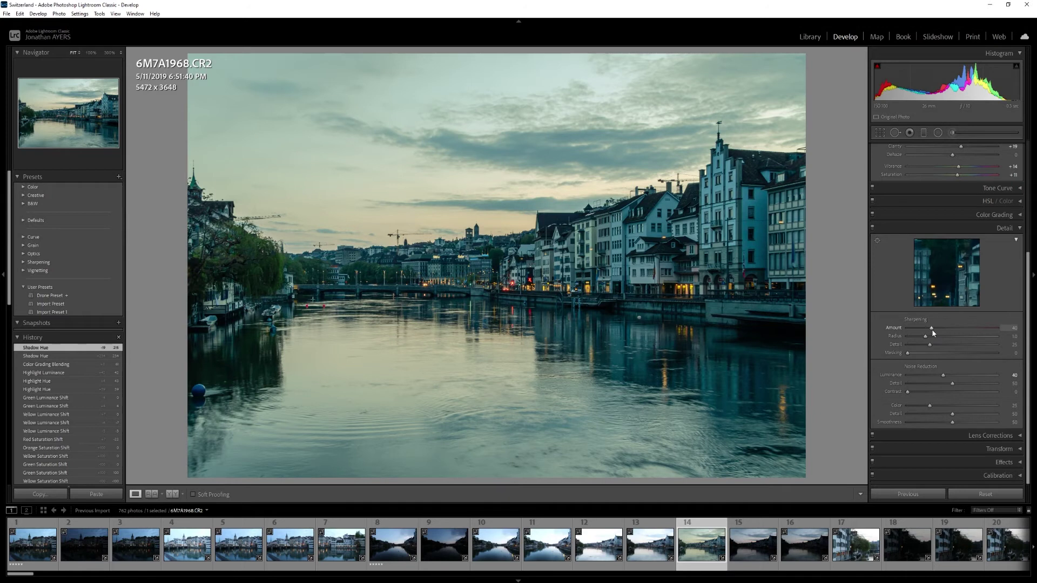
pyautogui.moveTo(925, 337); pyautogui.dragTo(911, 340)
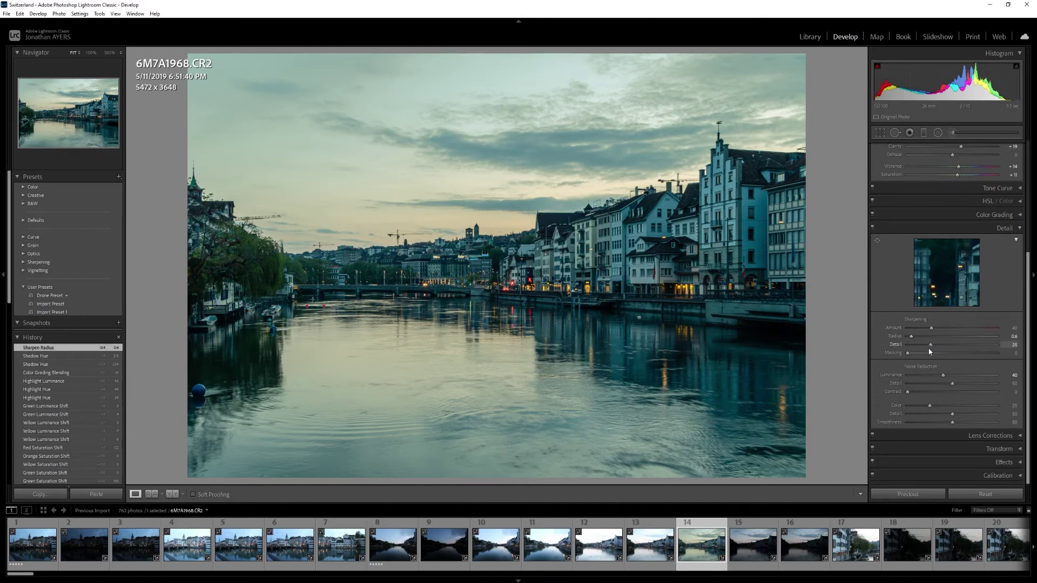
pyautogui.moveTo(974, 347); pyautogui.dragTo(1014, 373)
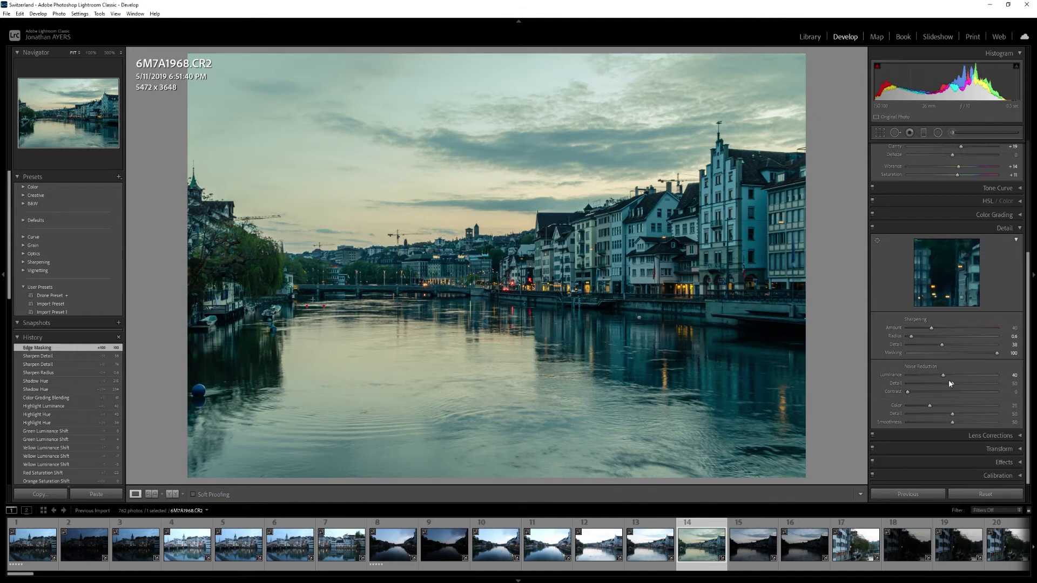
pyautogui.moveTo(945, 378); pyautogui.dragTo(995, 376)
pyautogui.click(737, 300)
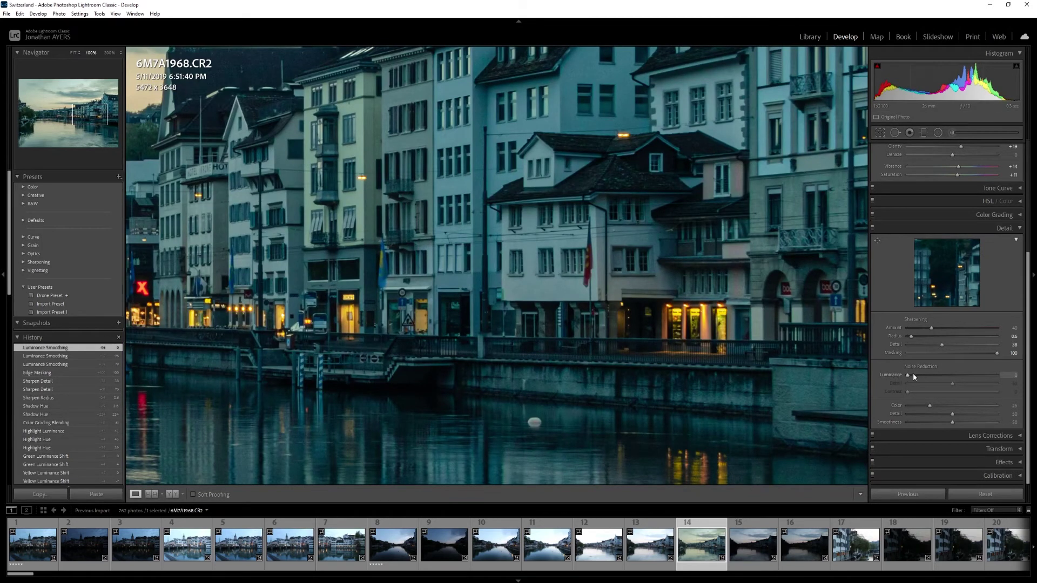
# Set Luminance noise reduction to 18 with Detail 22 and Contrast 7
pyautogui.moveTo(921, 380); pyautogui.dragTo(967, 369)
pyautogui.moveTo(911, 373); pyautogui.dragTo(945, 371)
pyautogui.moveTo(960, 368); pyautogui.dragTo(923, 391)
pyautogui.moveTo(990, 385); pyautogui.dragTo(1018, 384)
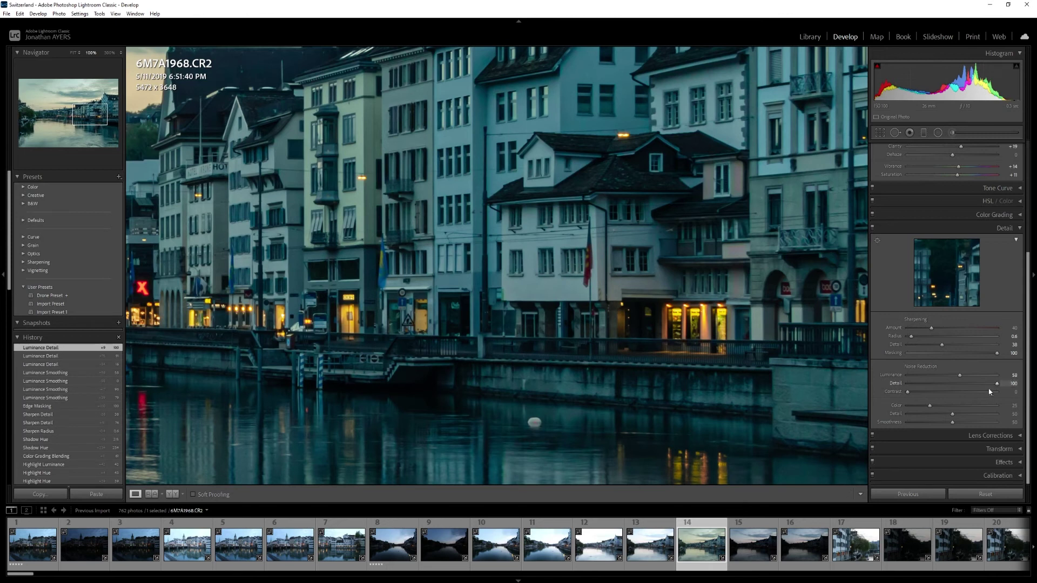
pyautogui.moveTo(959, 376); pyautogui.dragTo(922, 378)
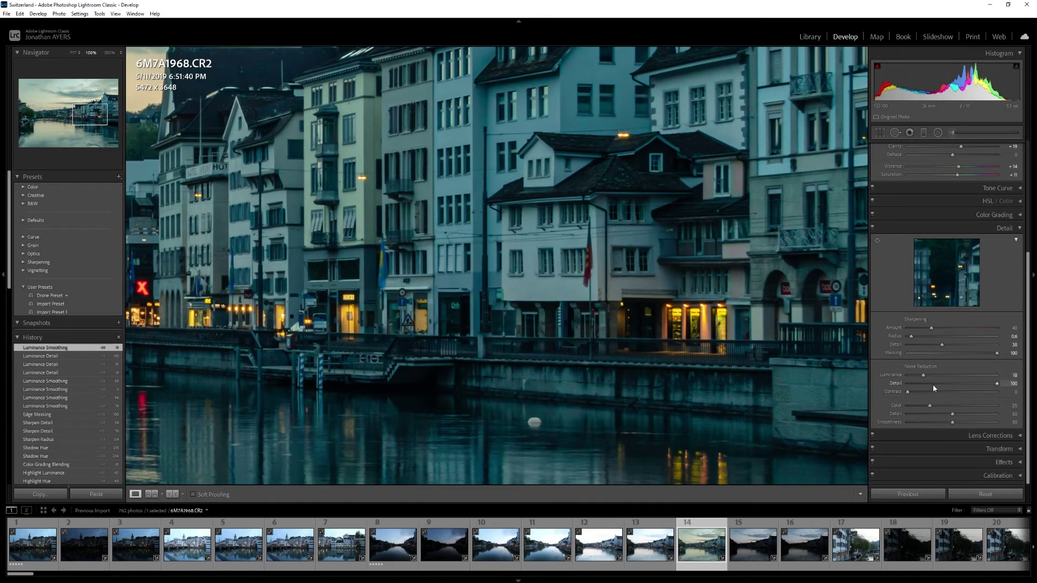
pyautogui.moveTo(927, 384); pyautogui.dragTo(916, 390)
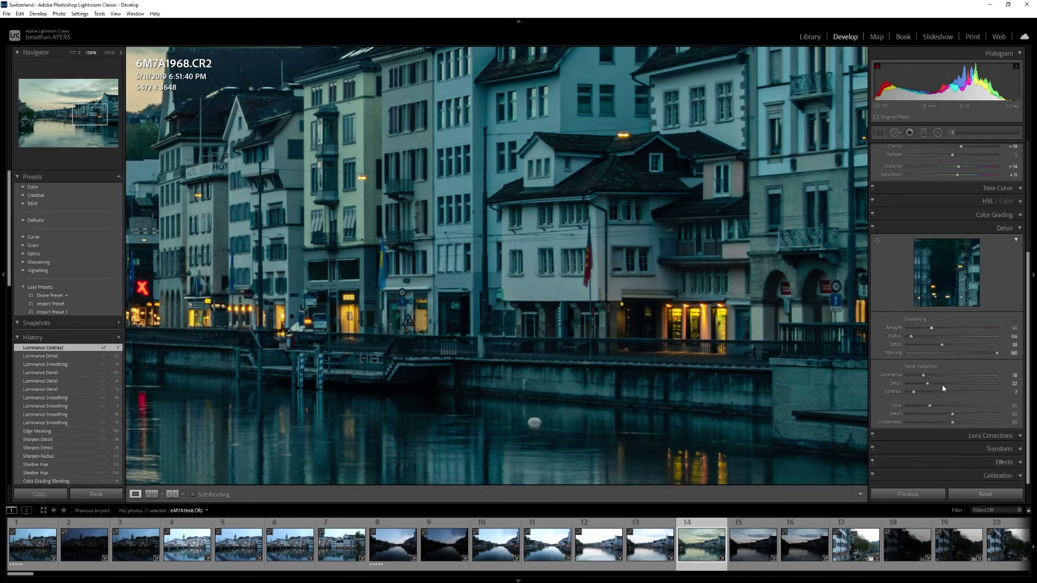
# Swap the Detail panel for Lens Corrections, showing the Canon EF-S 17-85mm profile corrections
pyautogui.click(1010, 228)
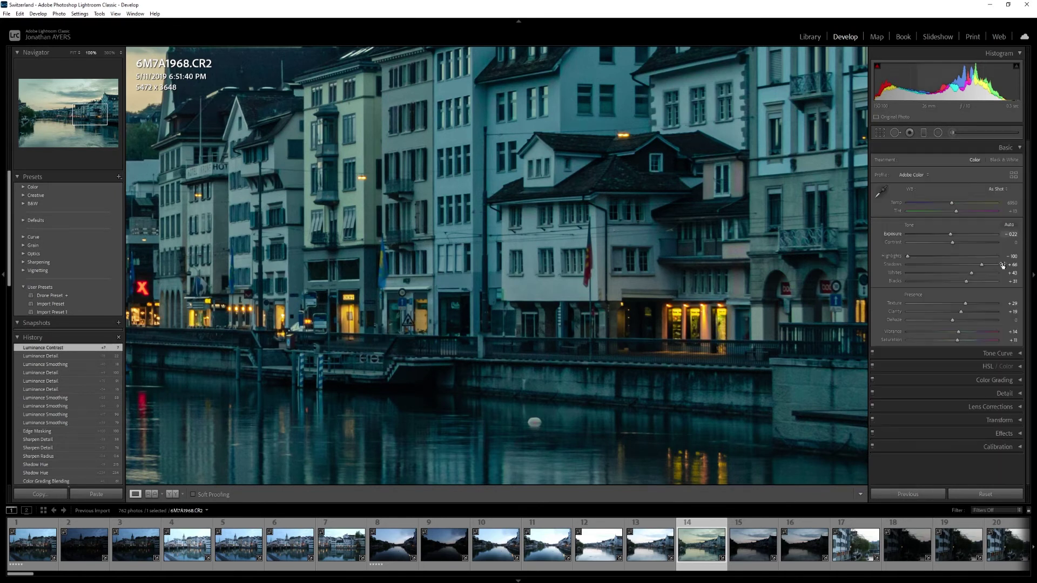
pyautogui.click(1015, 407)
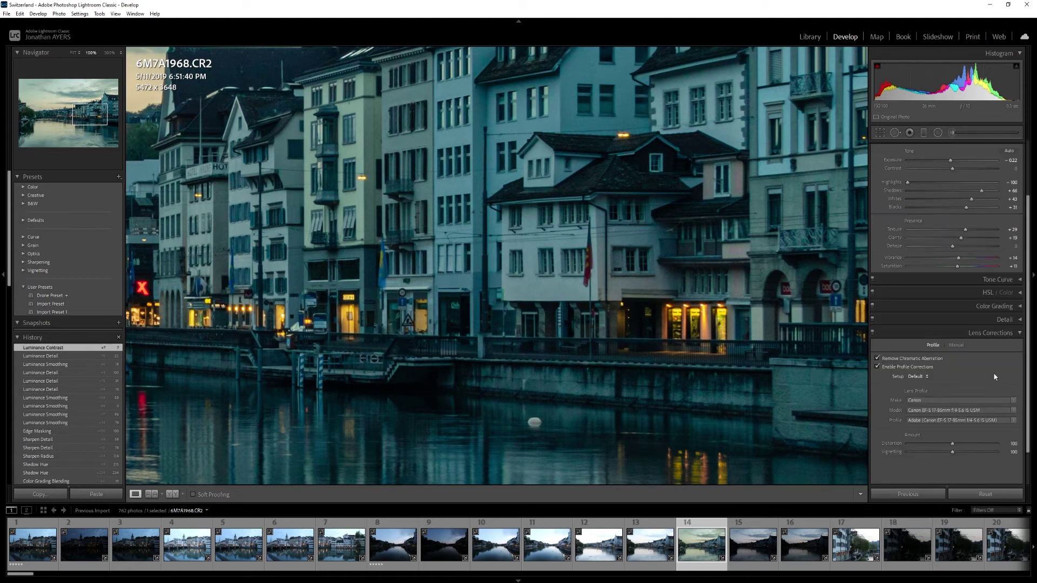
pyautogui.scroll(-1, 996, 376)
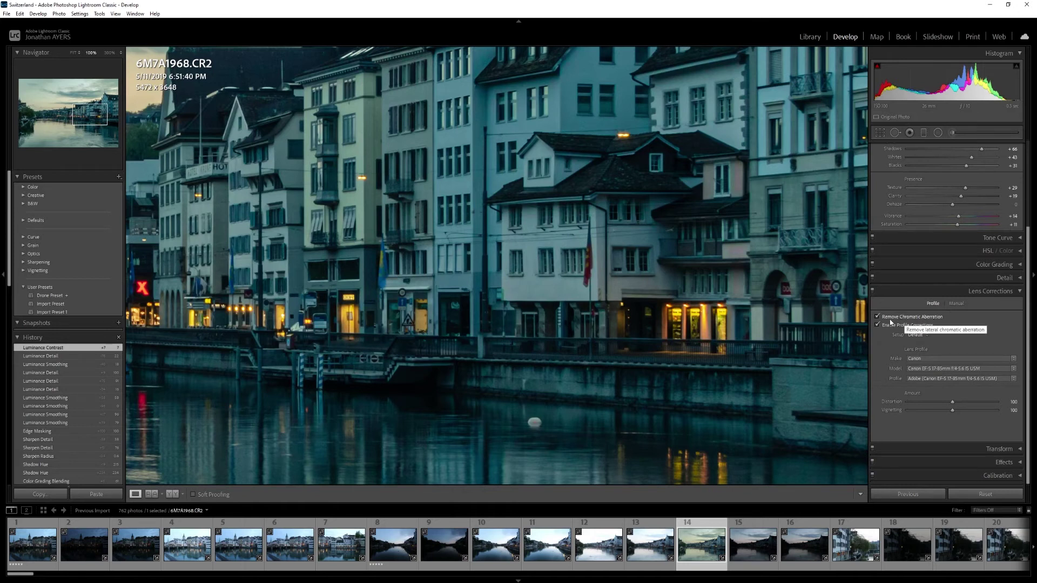
pyautogui.click(949, 372)
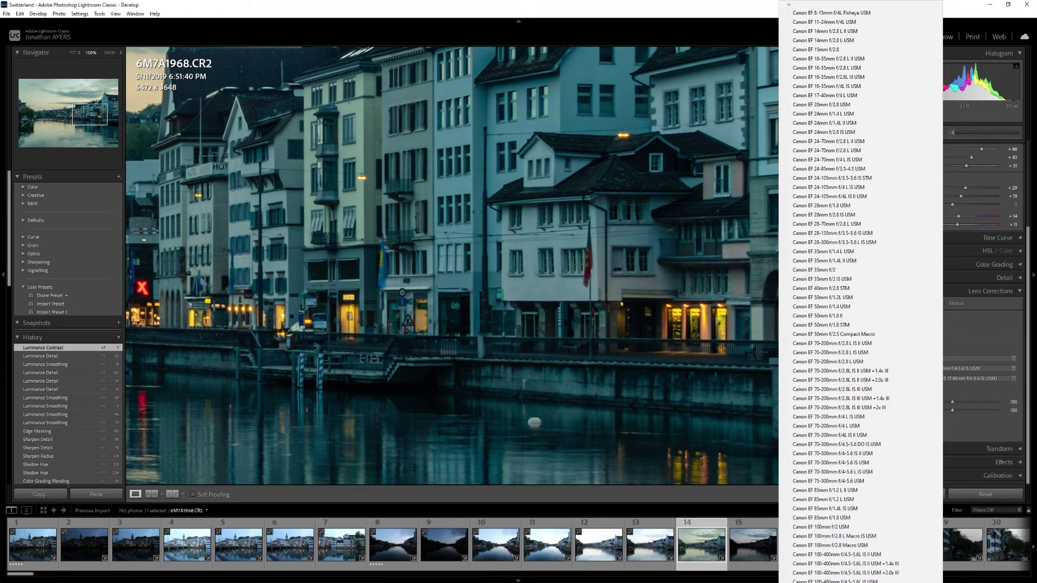
# Set the lens profile Make to DJI and Model to PHANTOM 4 FC330, then view the whole photo
pyautogui.scroll(-4, 859, 291)
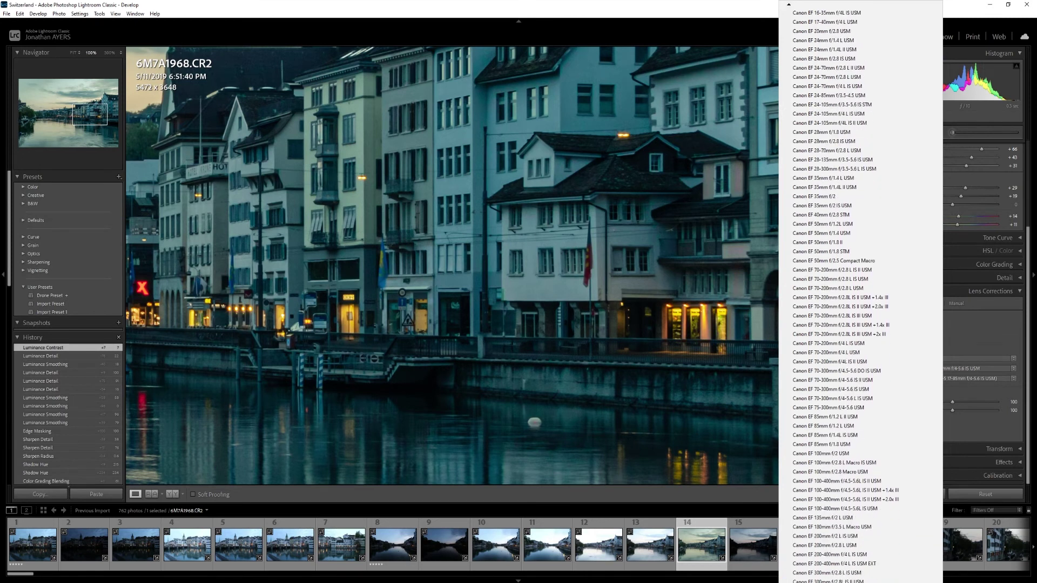
pyautogui.click(983, 358)
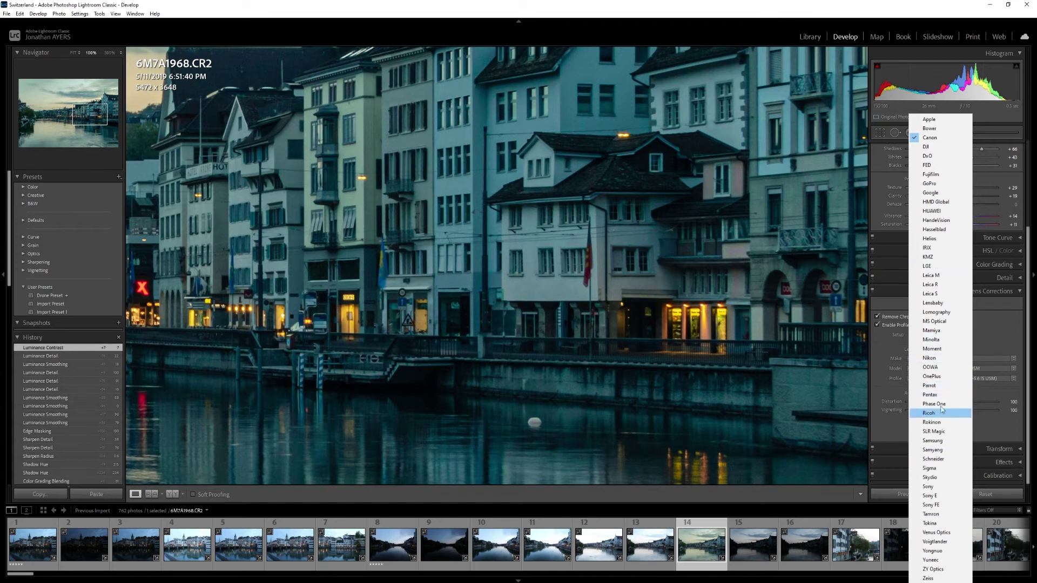
pyautogui.click(930, 149)
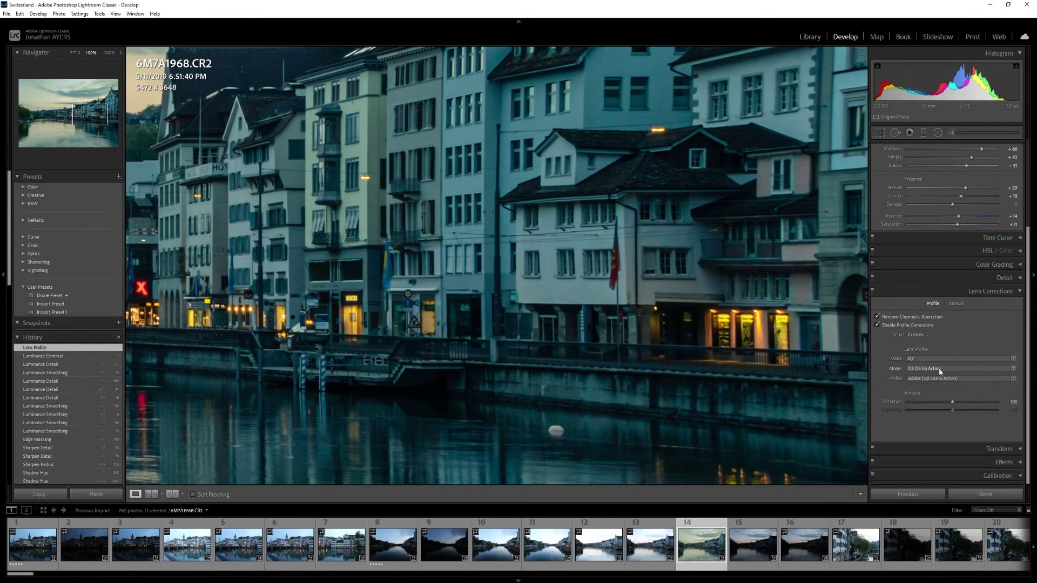
pyautogui.click(943, 369)
pyautogui.click(972, 433)
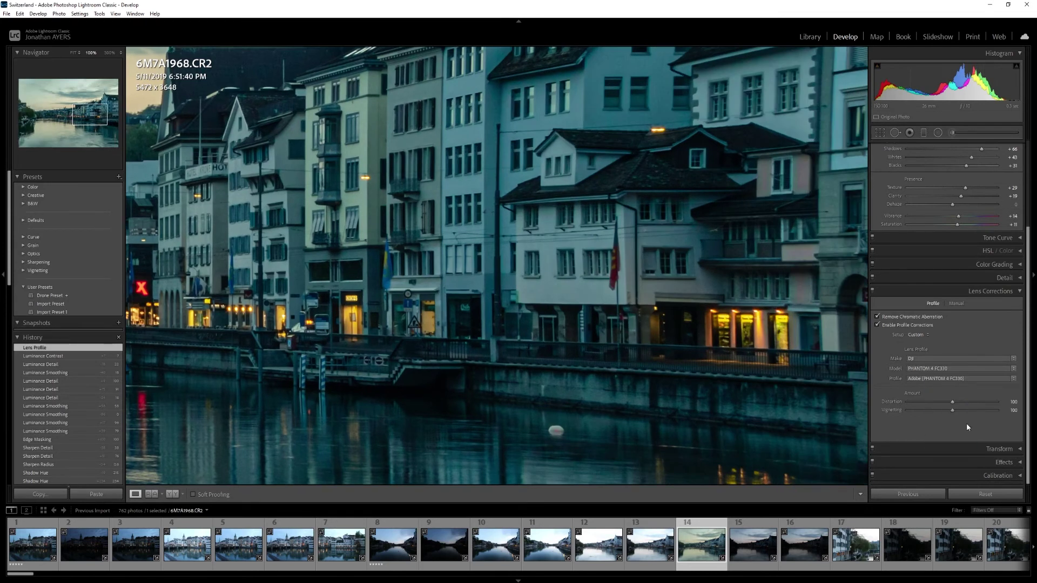
pyautogui.click(939, 380)
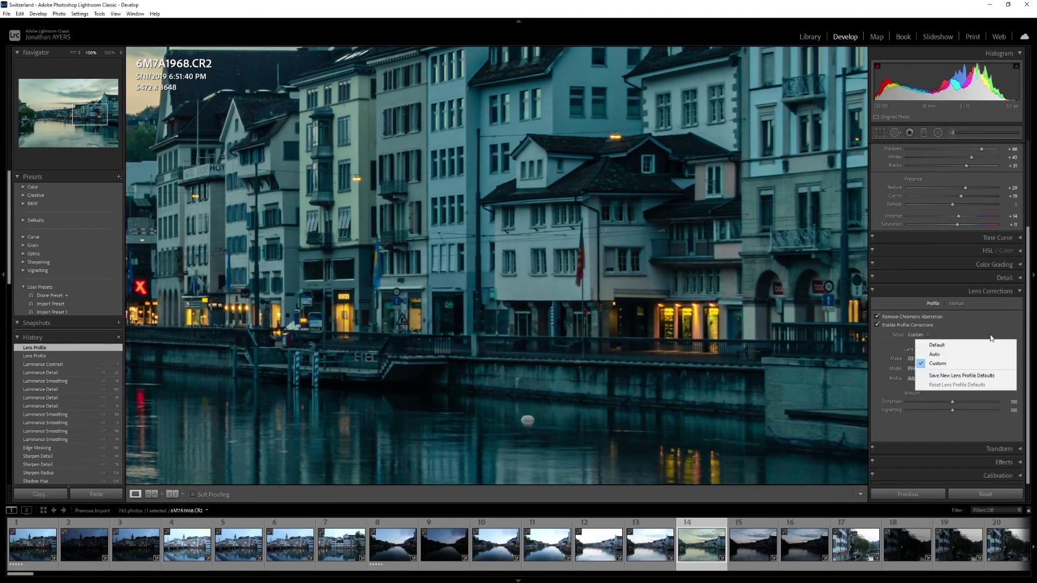
pyautogui.click(961, 343)
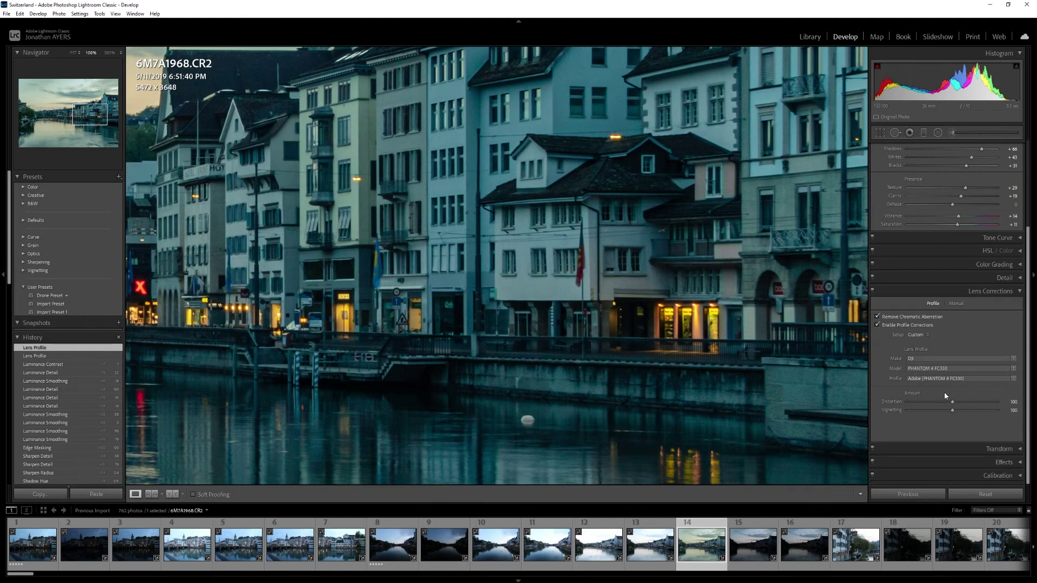
pyautogui.click(733, 370)
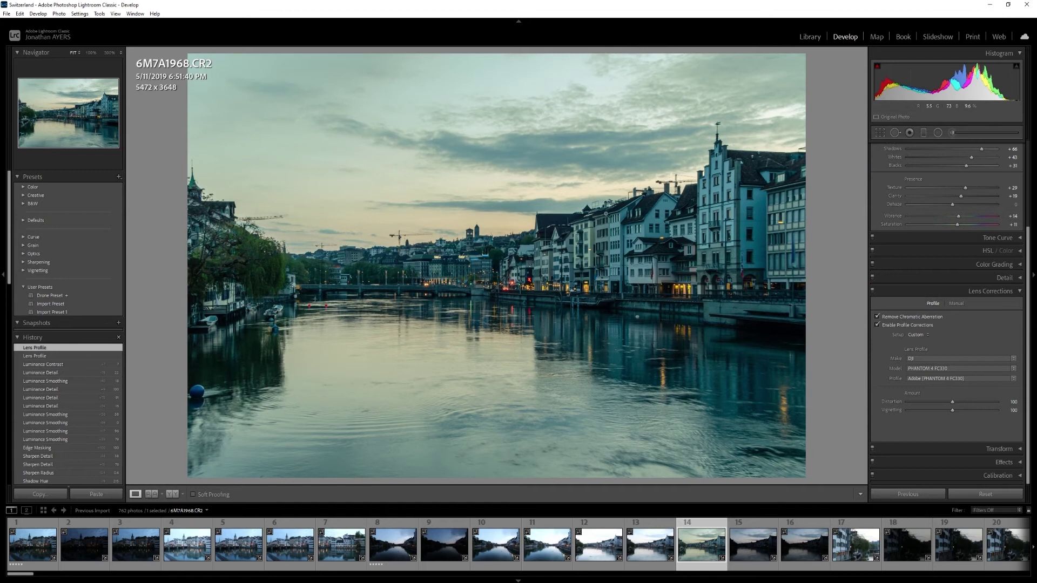
# Switch the profile back to Canon, test profile Distortion, and reset it to 100
pyautogui.click(970, 358)
pyautogui.click(923, 138)
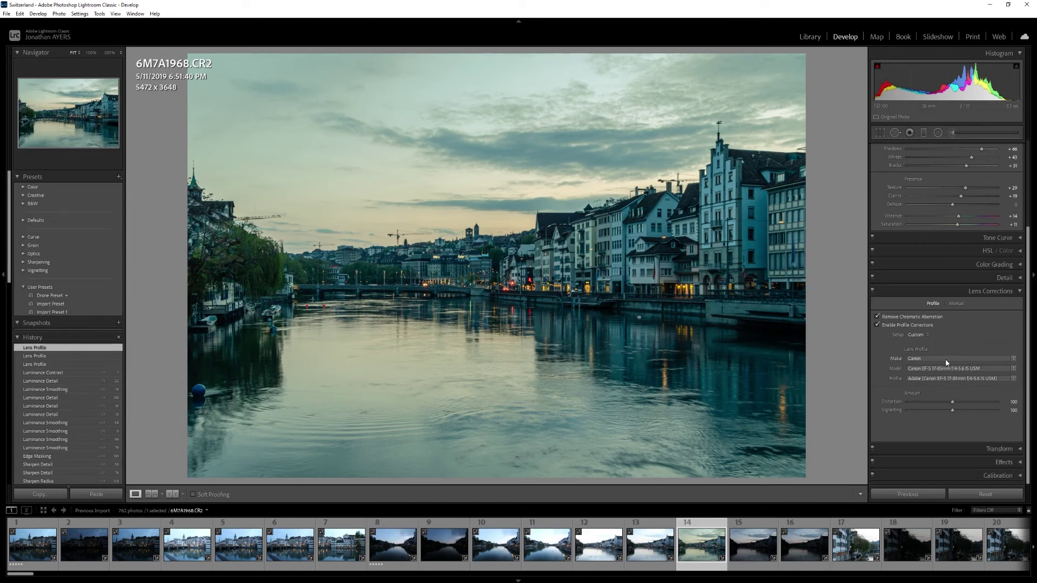
pyautogui.click(947, 403)
pyautogui.moveTo(938, 404); pyautogui.dragTo(923, 403)
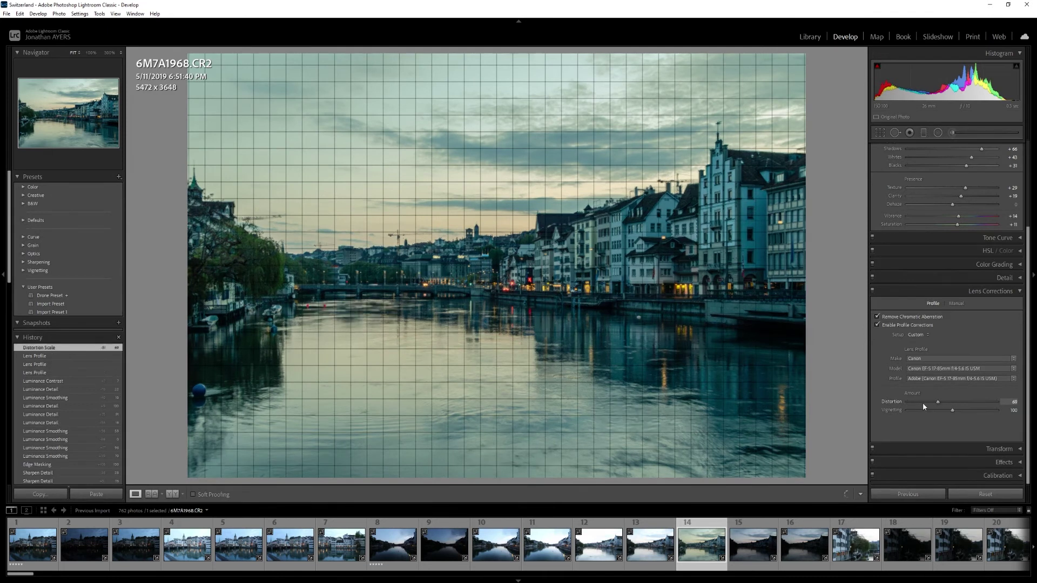
pyautogui.doubleClick(923, 403)
pyautogui.moveTo(934, 403); pyautogui.dragTo(925, 403)
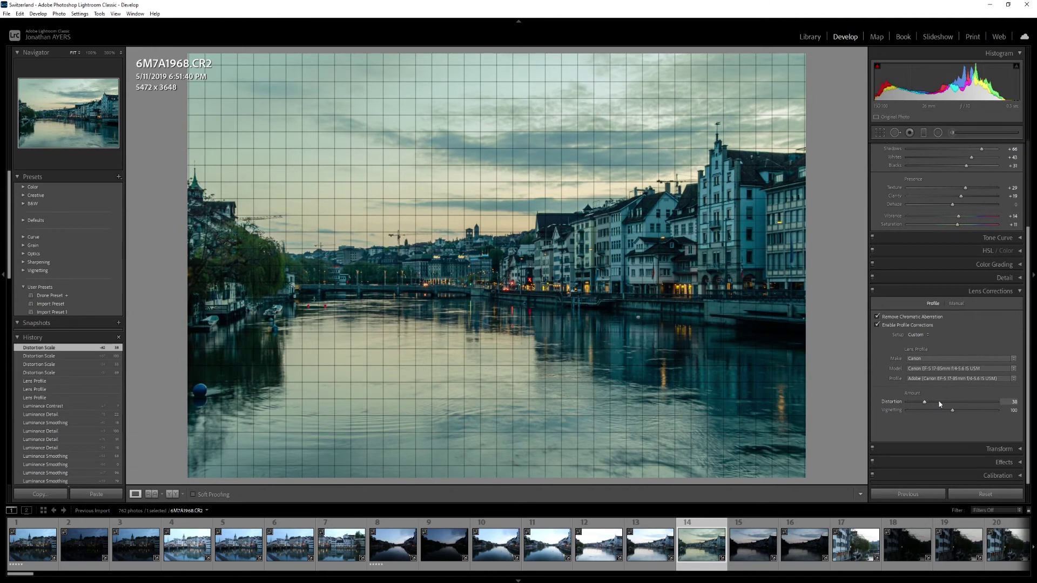
pyautogui.doubleClick(925, 404)
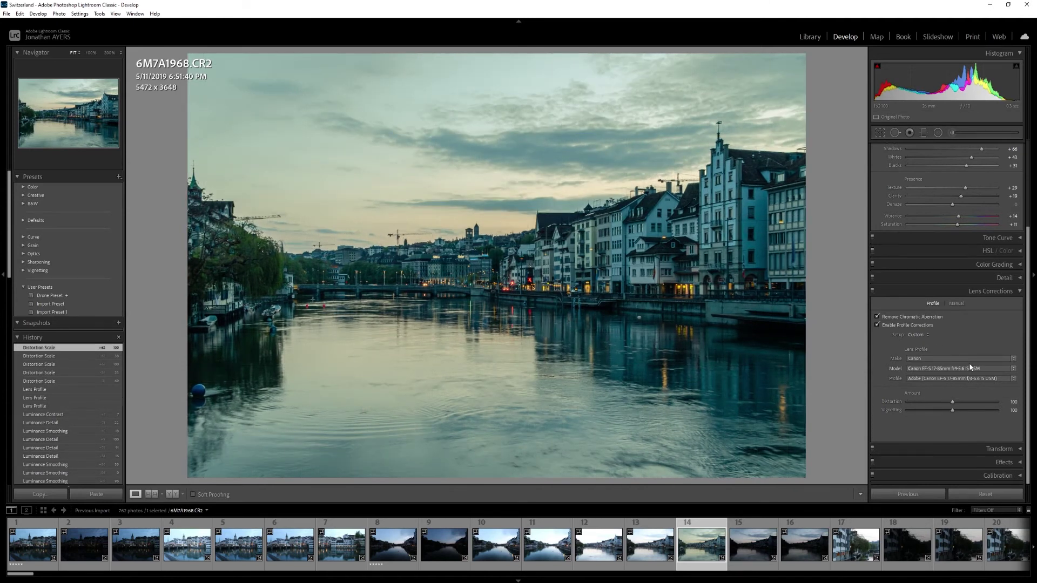
pyautogui.click(954, 304)
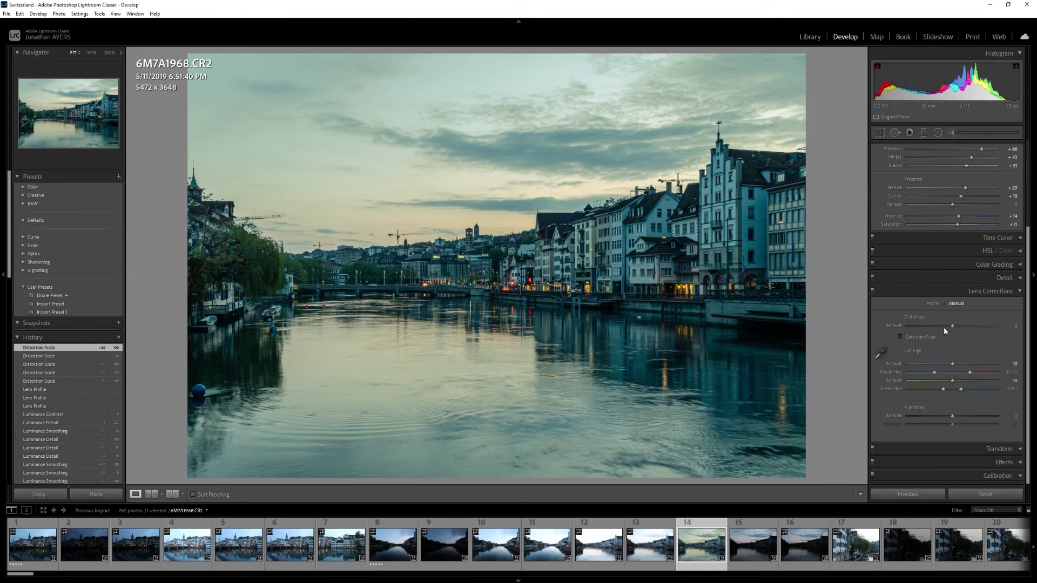
# Test manual Distortion with Constrain Crop toggled on and then off
pyautogui.moveTo(952, 326); pyautogui.dragTo(971, 326)
pyautogui.click(900, 337)
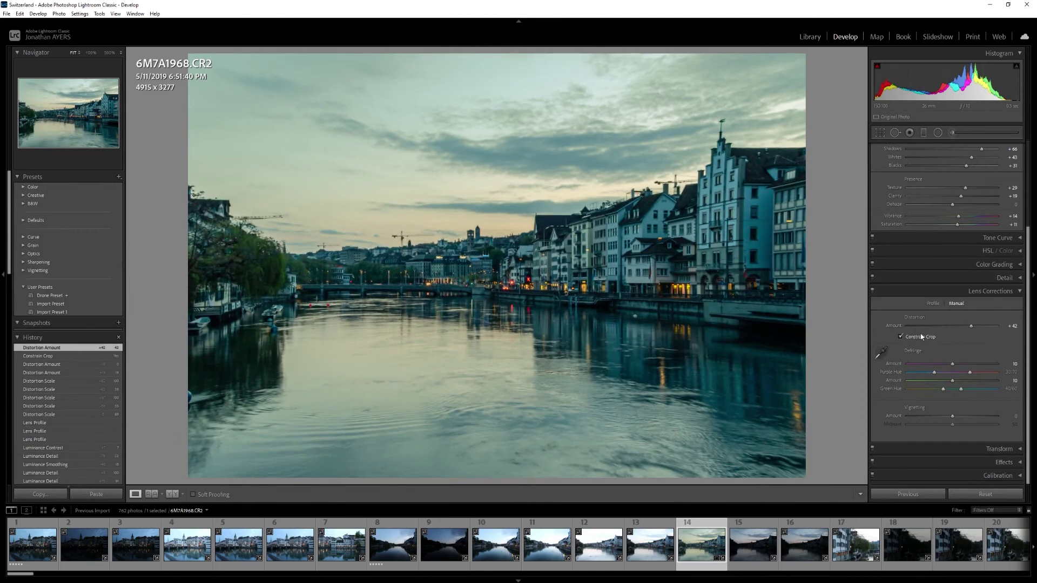
pyautogui.moveTo(971, 326); pyautogui.dragTo(971, 328)
pyautogui.click(900, 337)
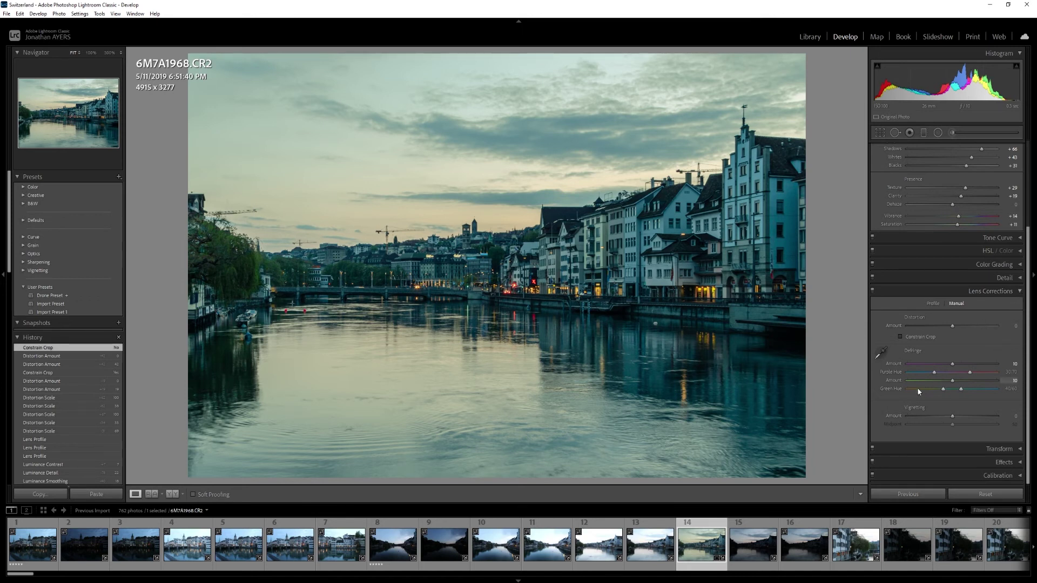
# Try lens vignetting near −77, reset it to 0, and collapse Lens Corrections
pyautogui.moveTo(955, 417); pyautogui.dragTo(919, 423)
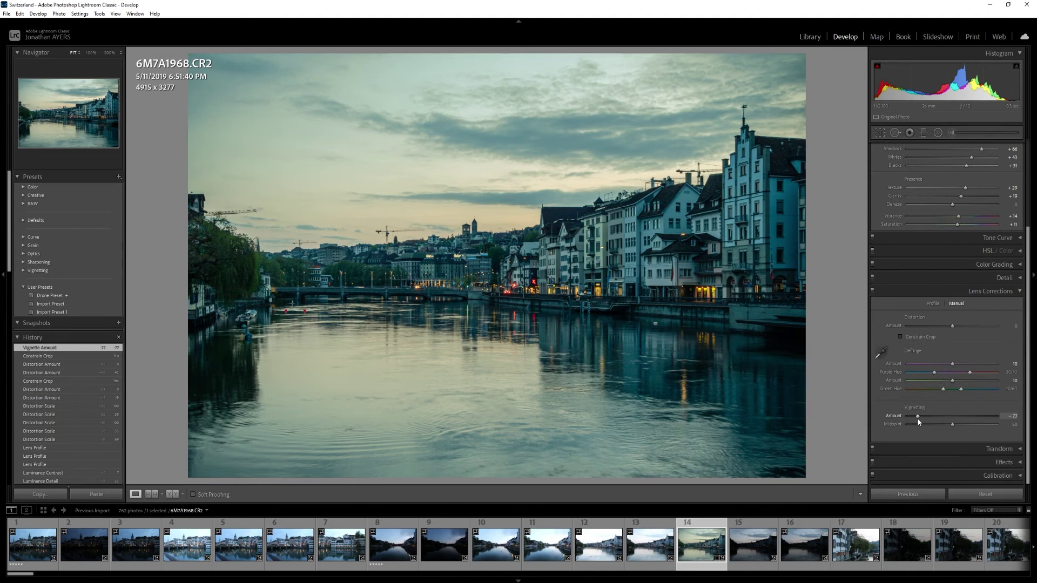
pyautogui.doubleClick(919, 416)
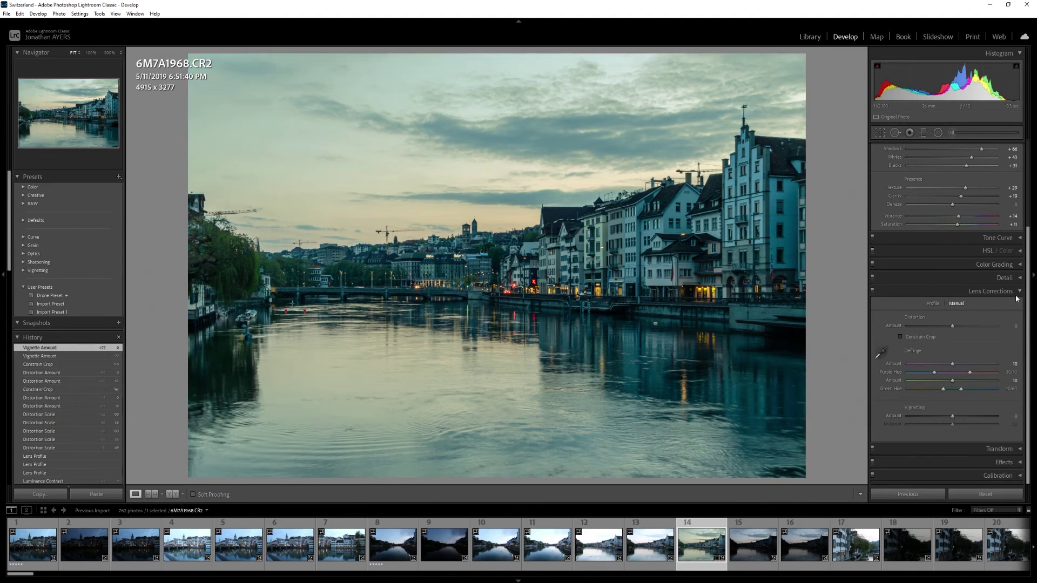
pyautogui.scroll(3, 1013, 332)
pyautogui.click(1010, 389)
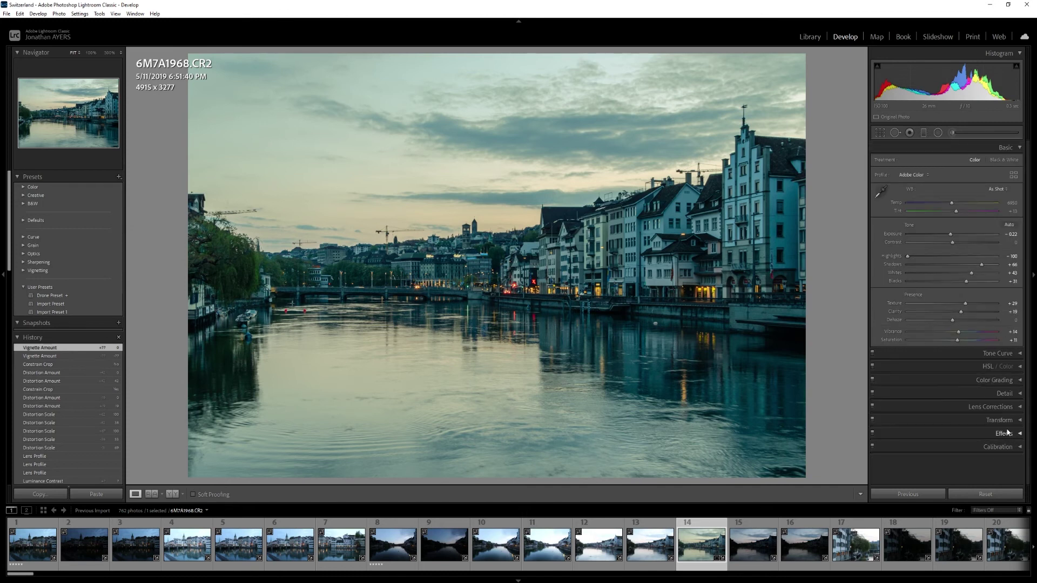
# Try Upright Vertical, Auto and Level perspective corrections in Transform
pyautogui.click(1020, 421)
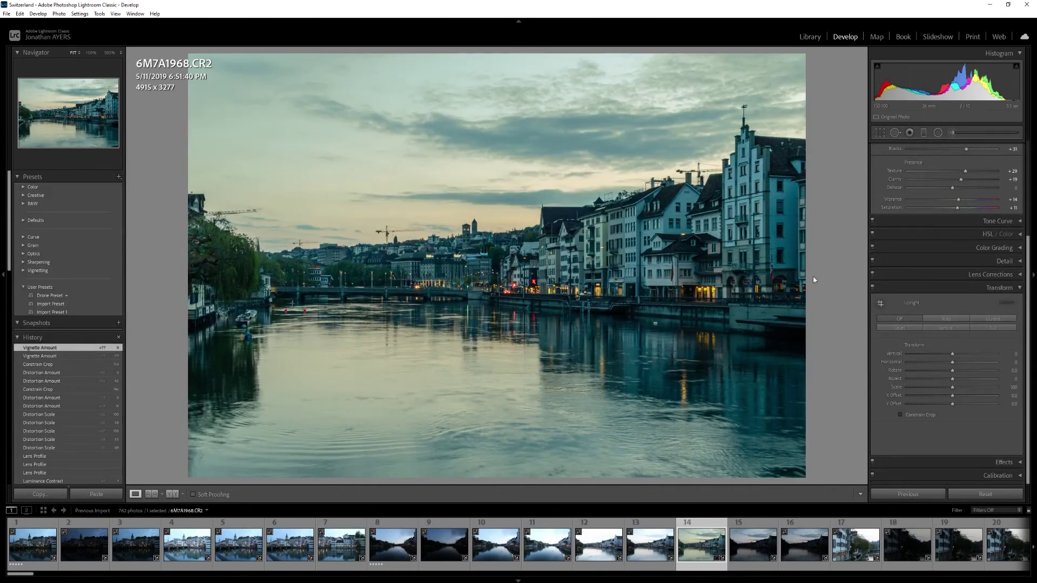
pyautogui.click(954, 329)
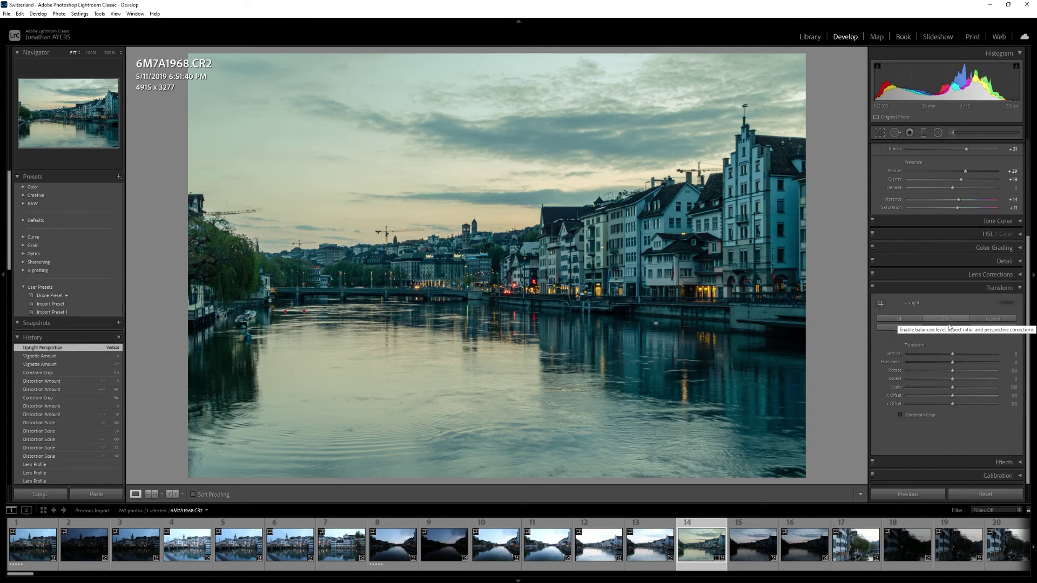
pyautogui.moveTo(957, 355); pyautogui.dragTo(954, 357)
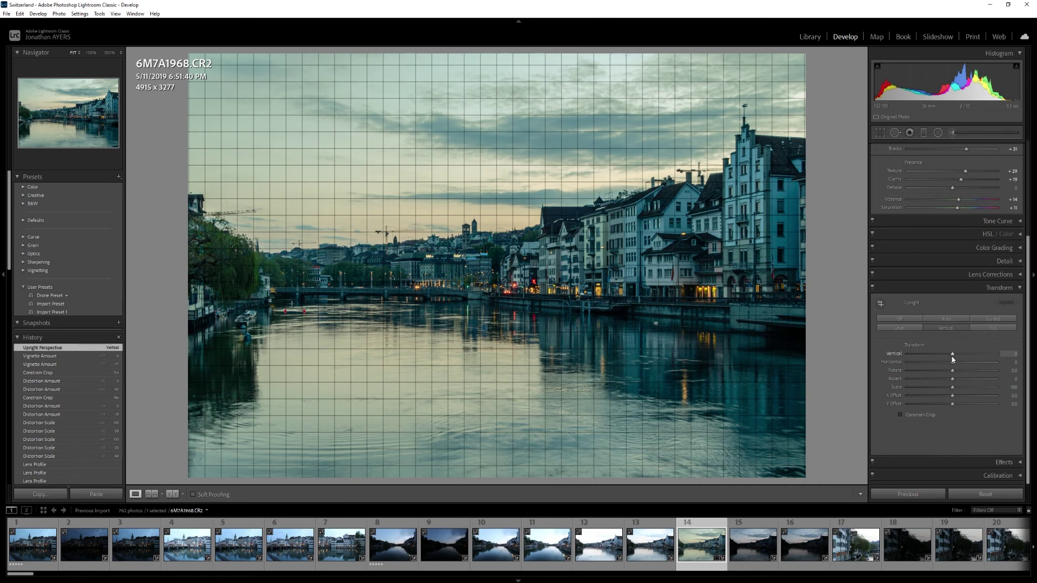
pyautogui.click(948, 319)
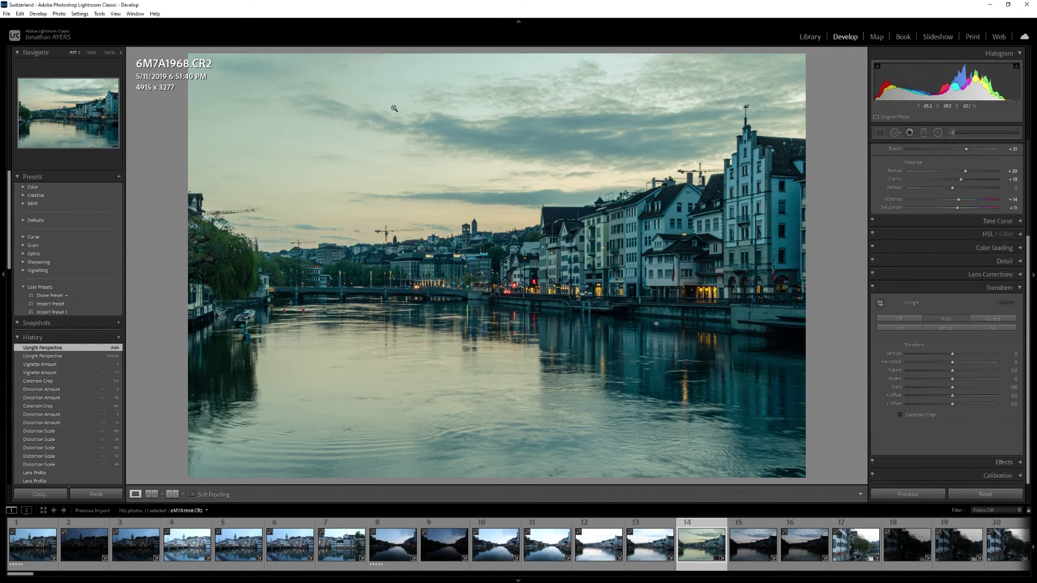
pyautogui.click(904, 328)
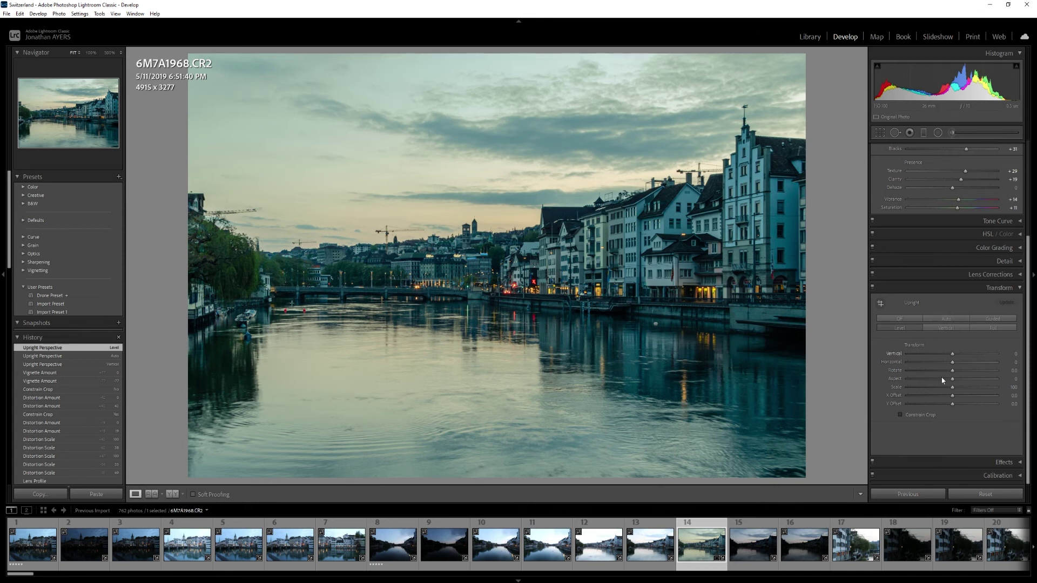
# Test rotating the photo about +4.8, then turn Upright off and collapse Transform
pyautogui.click(956, 373)
pyautogui.moveTo(953, 372)
pyautogui.mouseDown()
pyautogui.moveTo(973, 371)
pyautogui.moveTo(944, 387)
pyautogui.mouseUp()
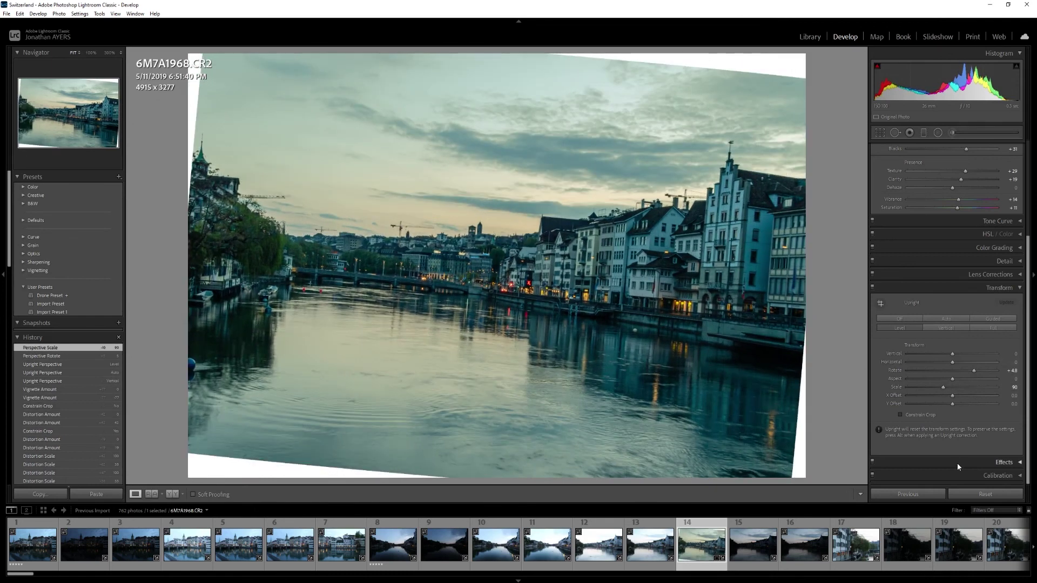
pyautogui.click(899, 319)
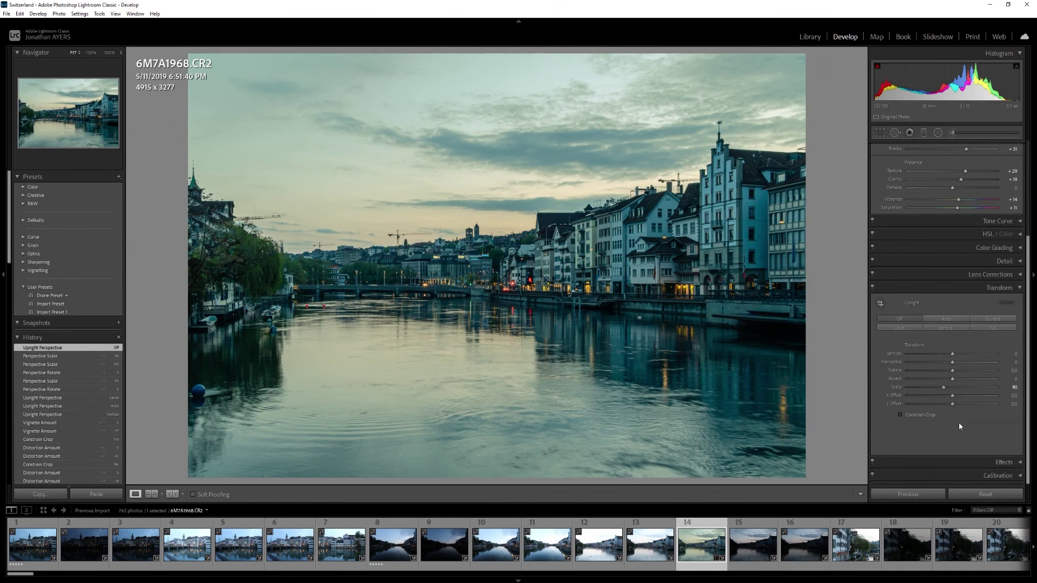
pyautogui.click(1020, 288)
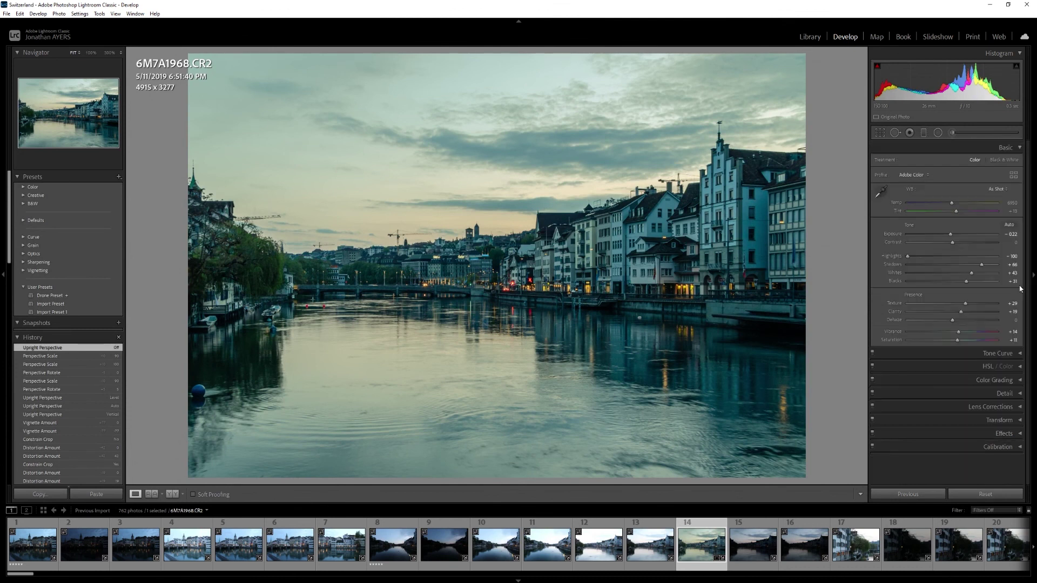
# Add a post-crop vignette: Amount −33, Midpoint 45, Roundness +88, Feather 100, Highlights 100
pyautogui.click(1019, 433)
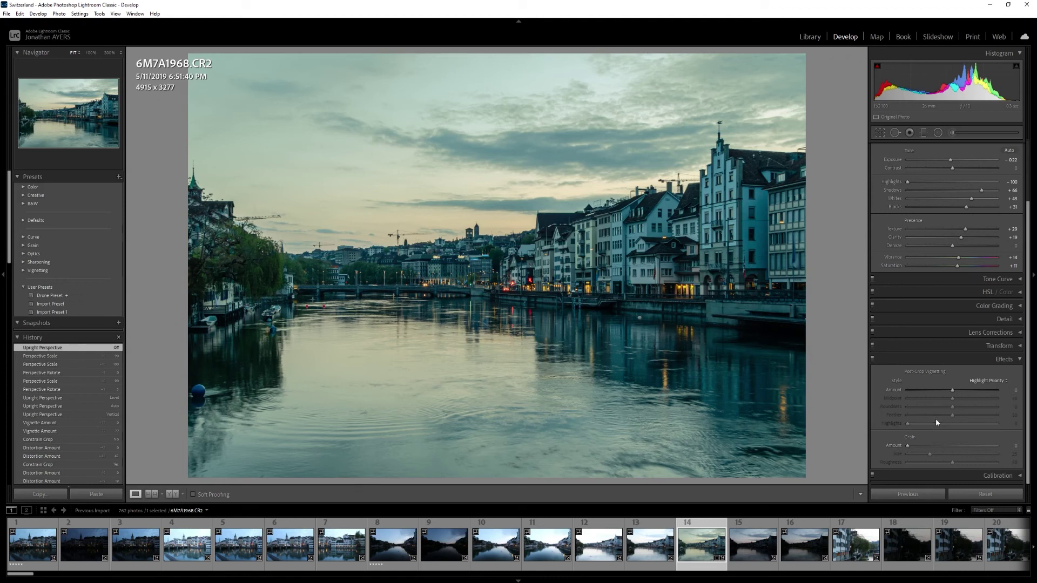
pyautogui.moveTo(952, 391); pyautogui.dragTo(930, 396)
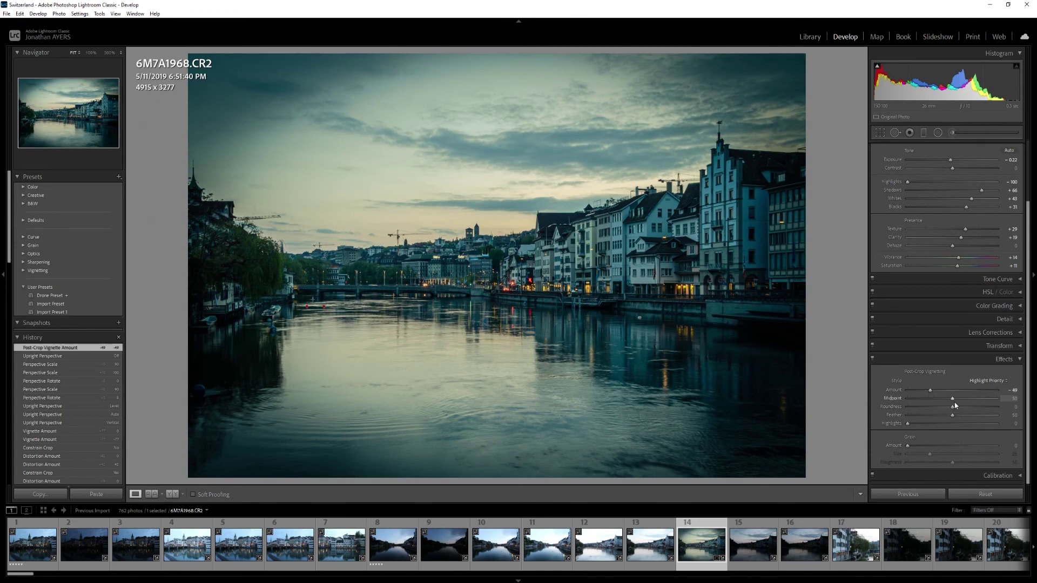
pyautogui.moveTo(959, 403); pyautogui.dragTo(1021, 419)
pyautogui.moveTo(928, 392); pyautogui.dragTo(938, 394)
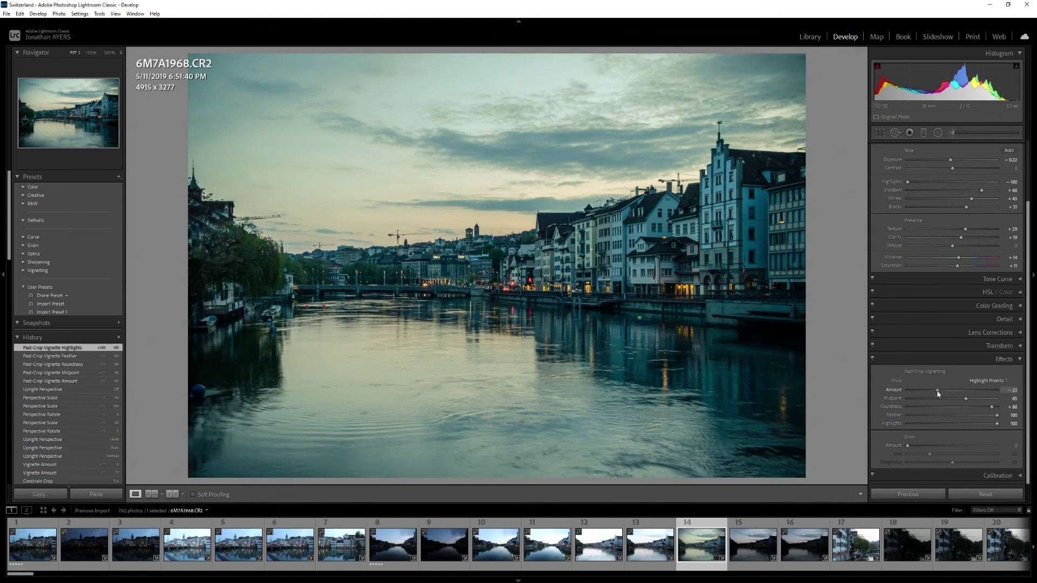
pyautogui.moveTo(938, 394); pyautogui.dragTo(938, 394)
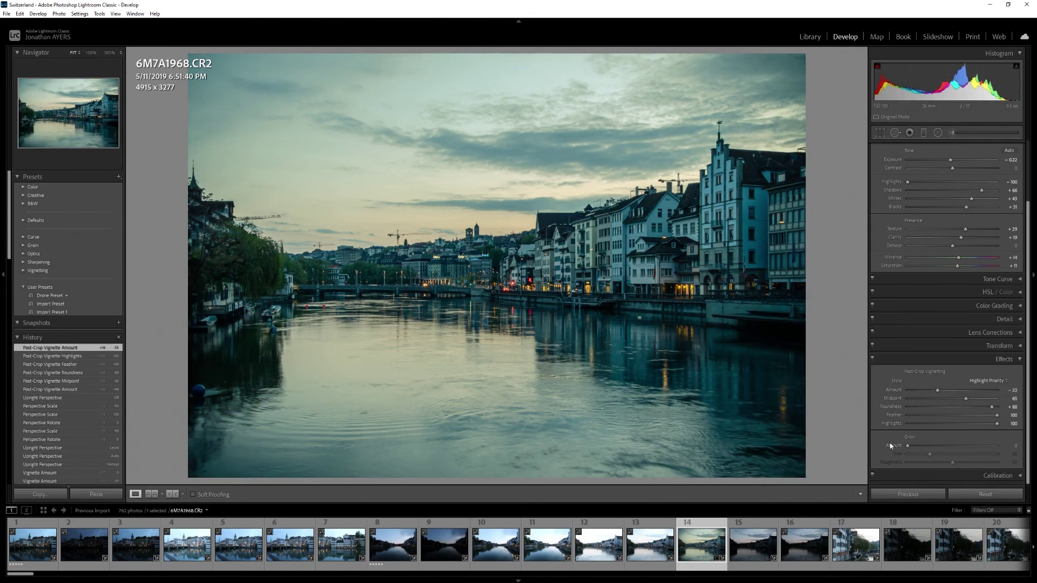
pyautogui.click(1008, 359)
pyautogui.click(1020, 447)
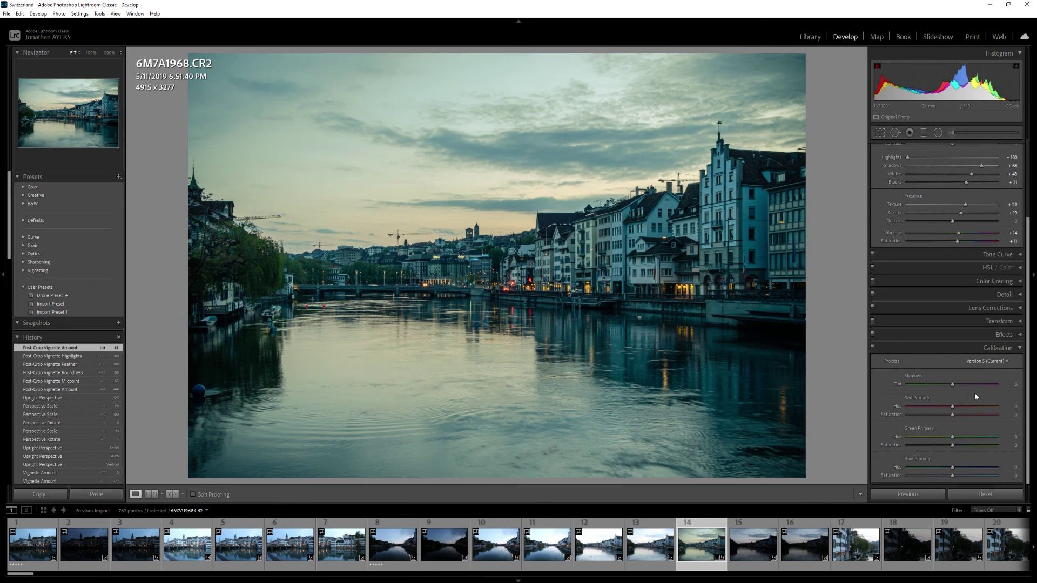
# Raise Calibration Shadows Tint to +79, testing Blue Primary Hue and resetting it to 0
pyautogui.moveTo(953, 385); pyautogui.dragTo(974, 383)
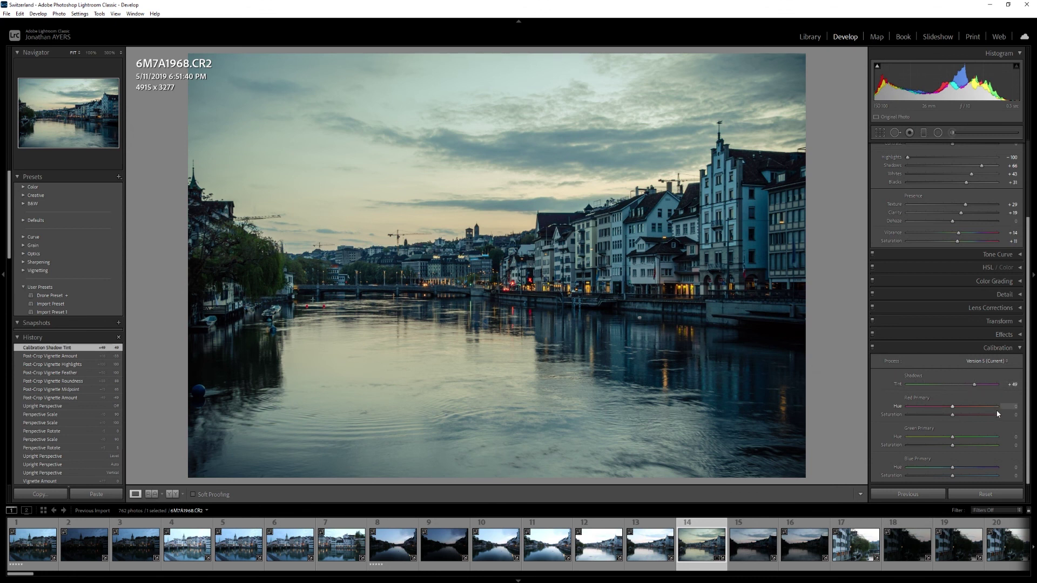
pyautogui.moveTo(952, 467); pyautogui.dragTo(999, 469)
pyautogui.doubleClick(991, 468)
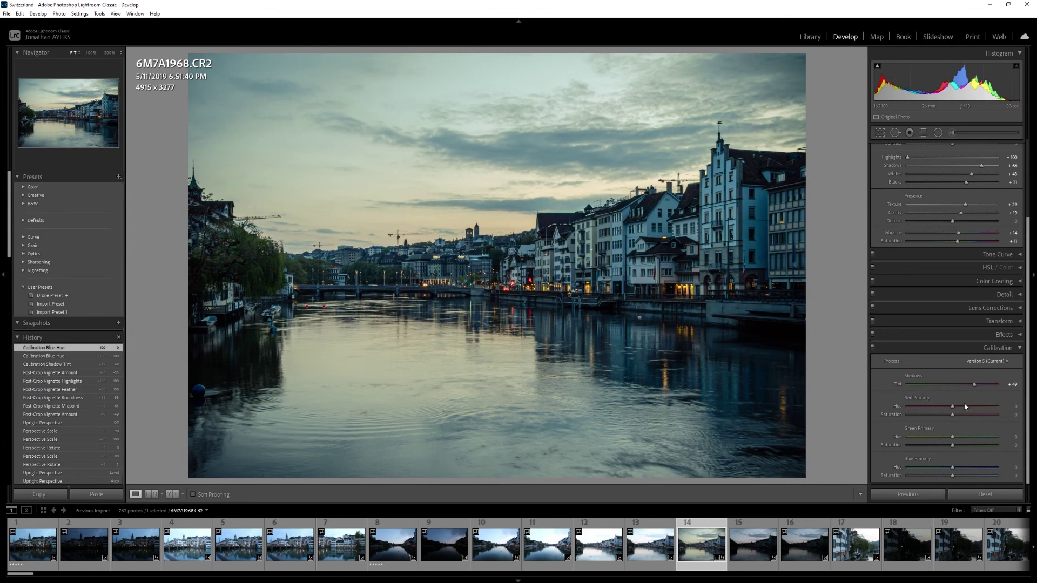
pyautogui.moveTo(978, 384); pyautogui.dragTo(990, 383)
pyautogui.click(988, 384)
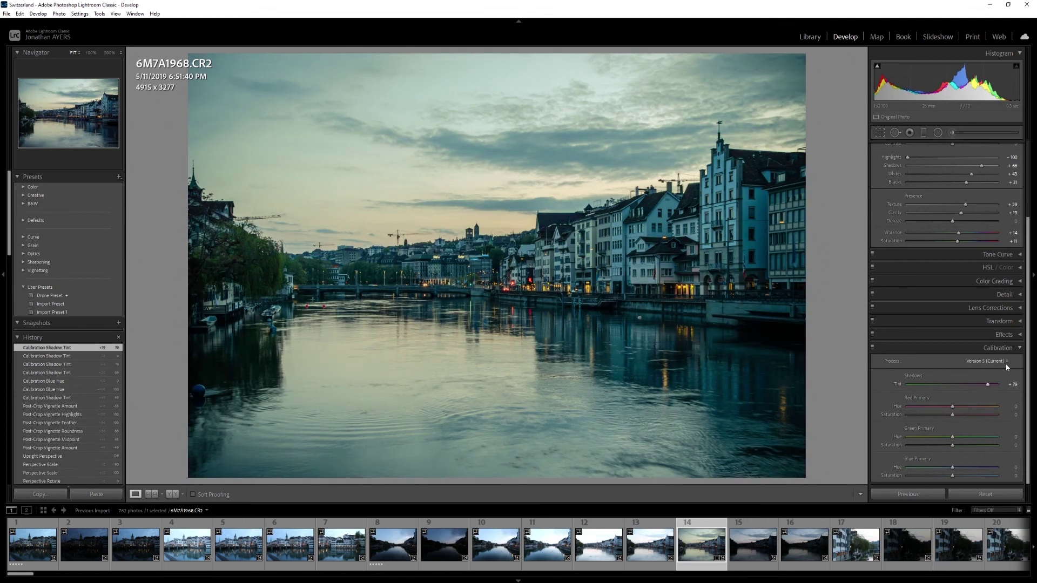